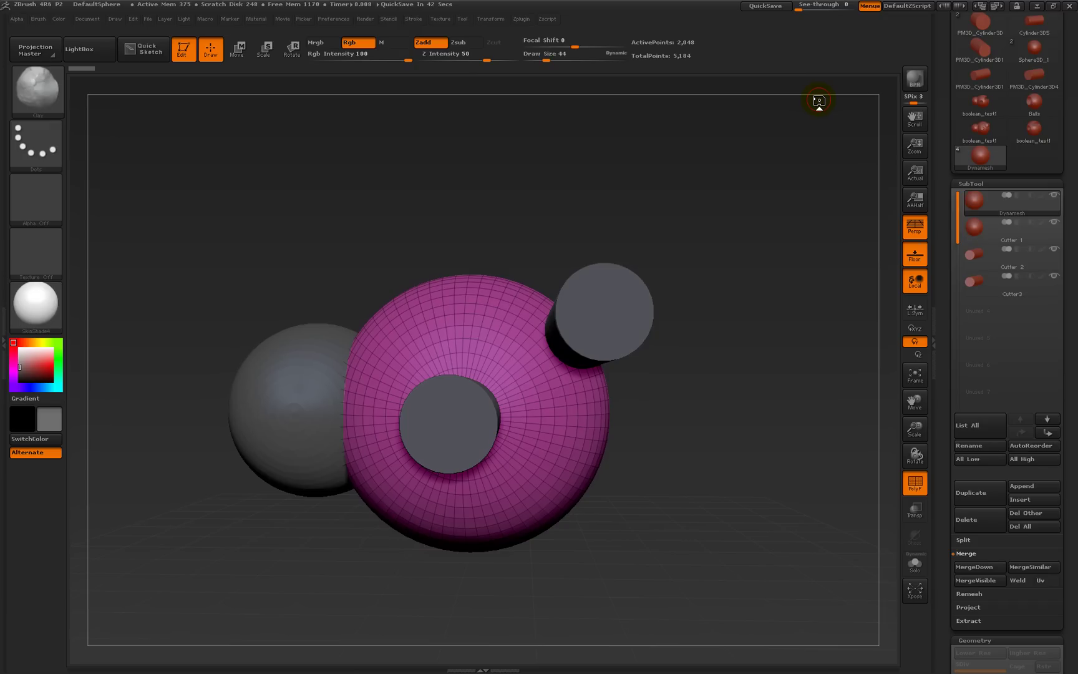
Step: Orbit the model until the sides of both cutter cylinders are visible
drag(798, 241, 758, 191)
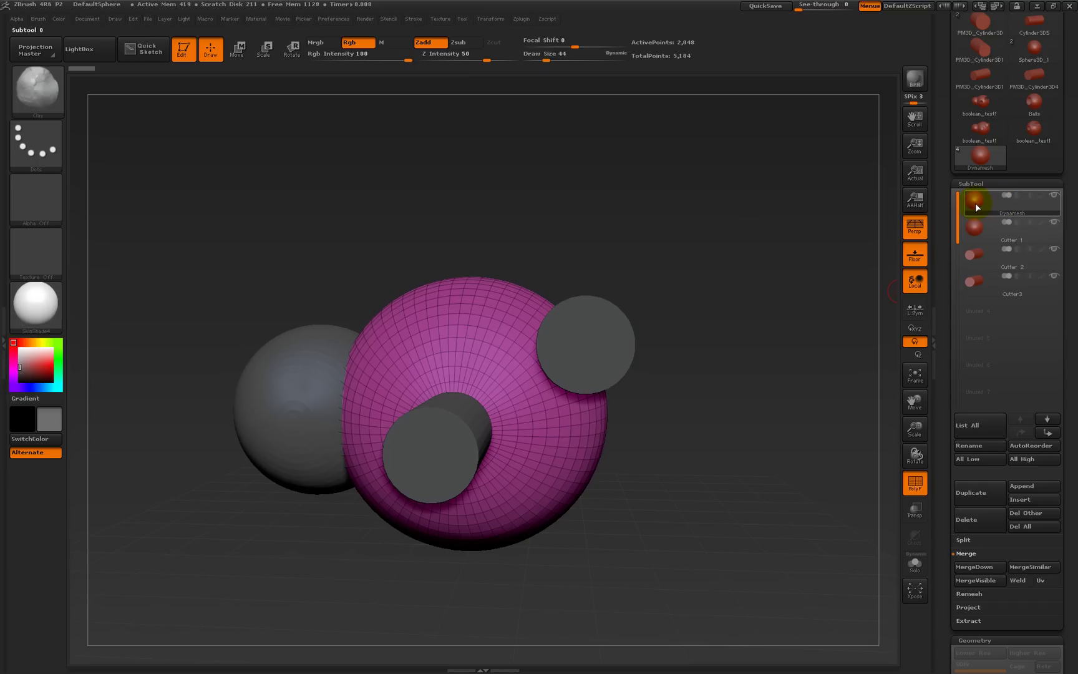
Step: DynaMesh the pink sphere at resolution 128, raising it from 2,048 to 43,784 active points
mouse_move(972, 203)
mouse_move(999, 214)
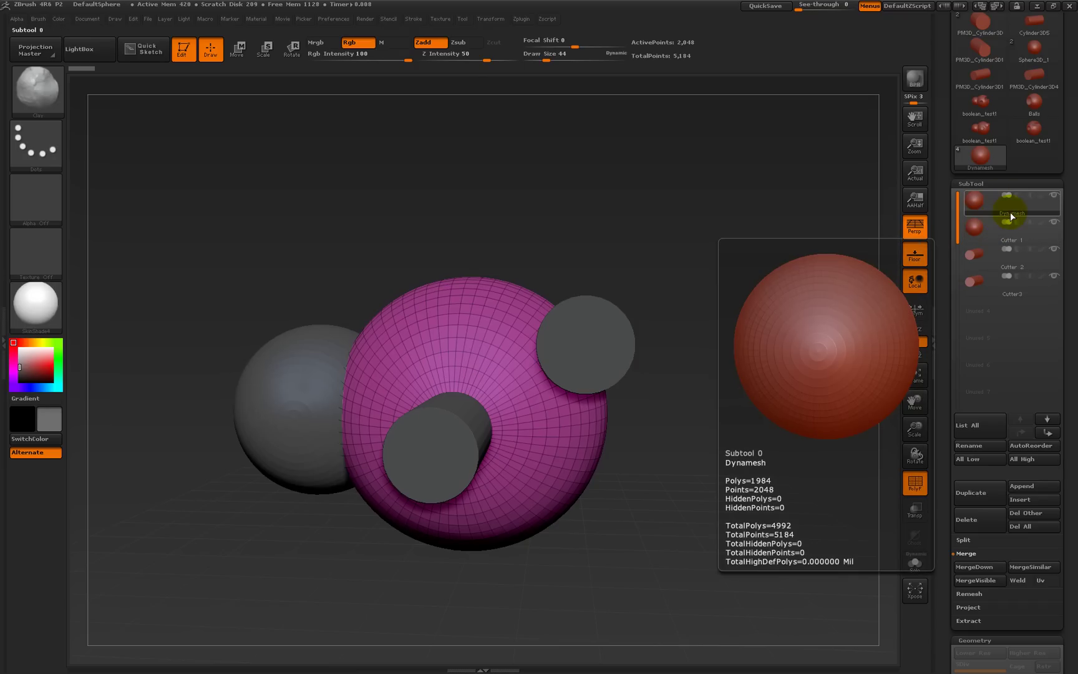
drag(946, 320, 947, 203)
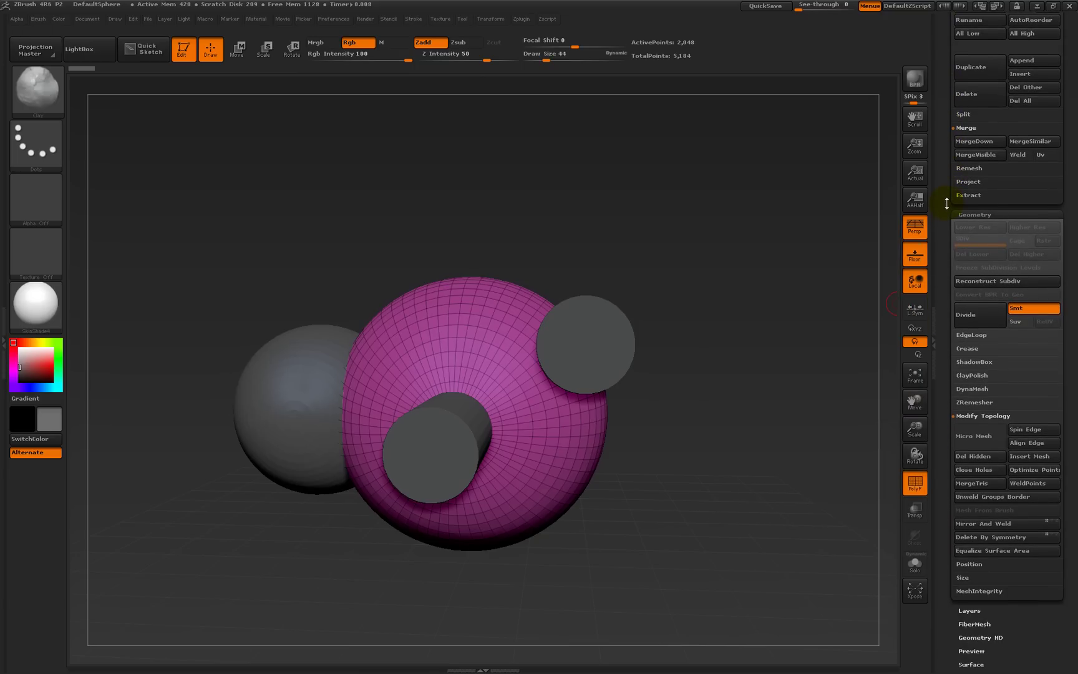
click(965, 389)
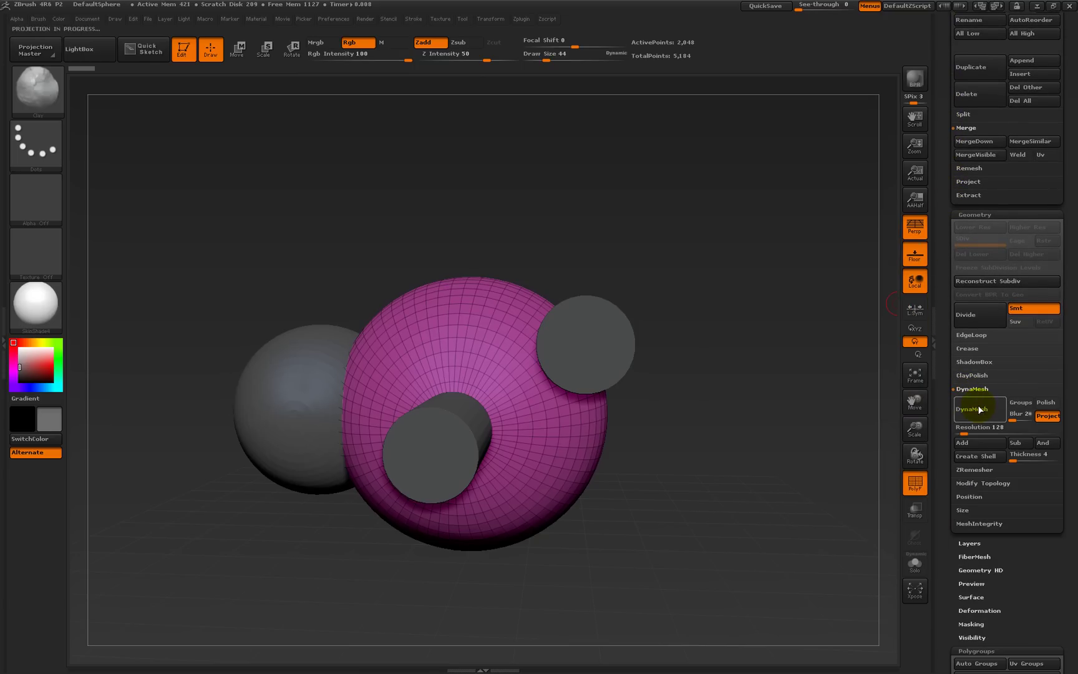
click(979, 410)
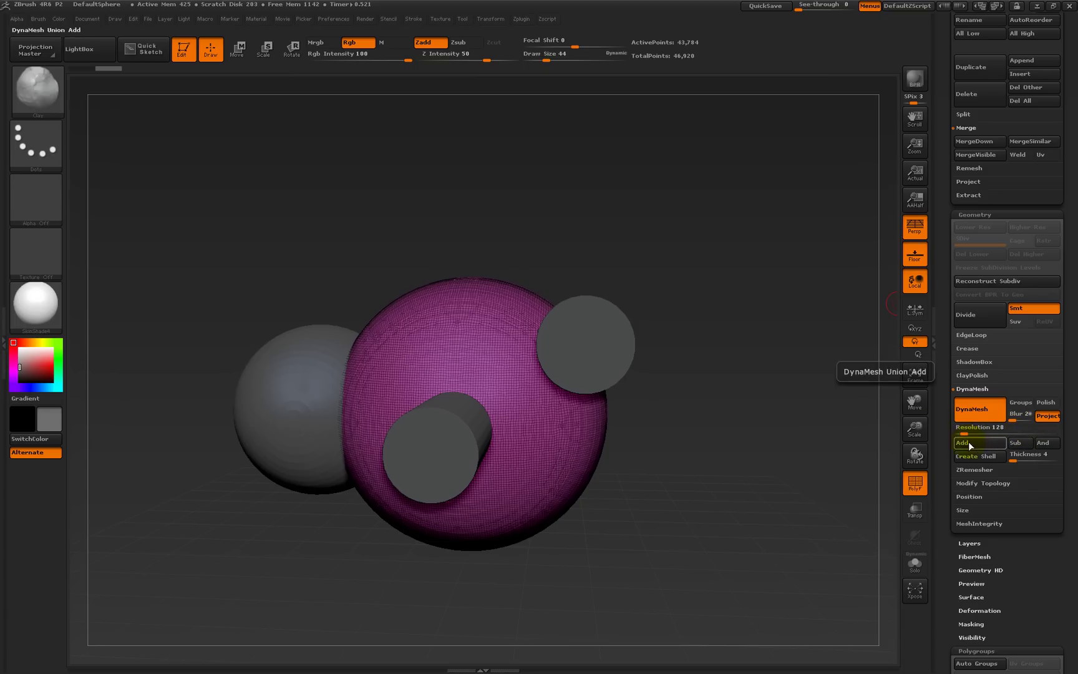
drag(943, 210, 940, 329)
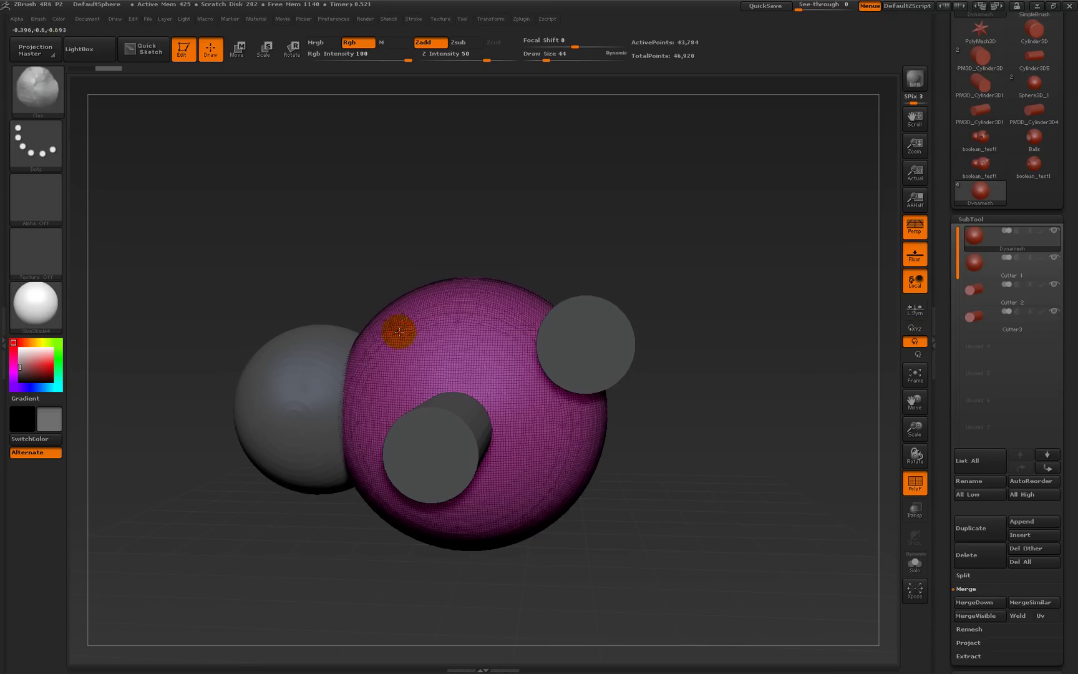
Step: Select the Cutter 1 sphere and apply Group As Dynamesh Sub so it turns white
click(1002, 273)
drag(709, 261, 693, 238)
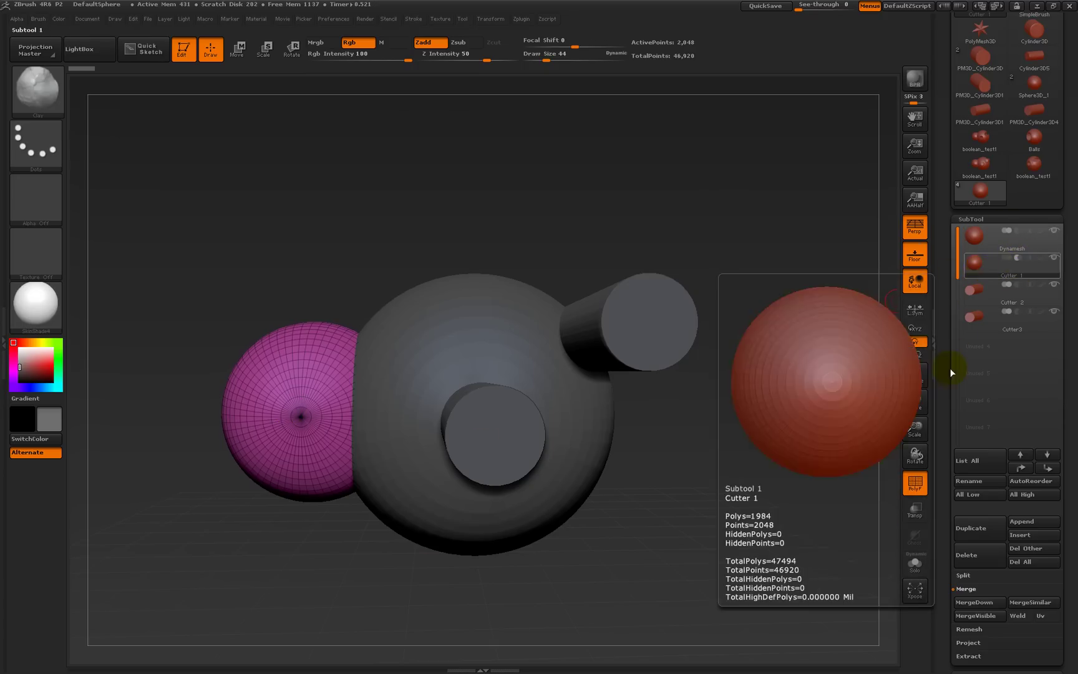
drag(944, 423, 932, 251)
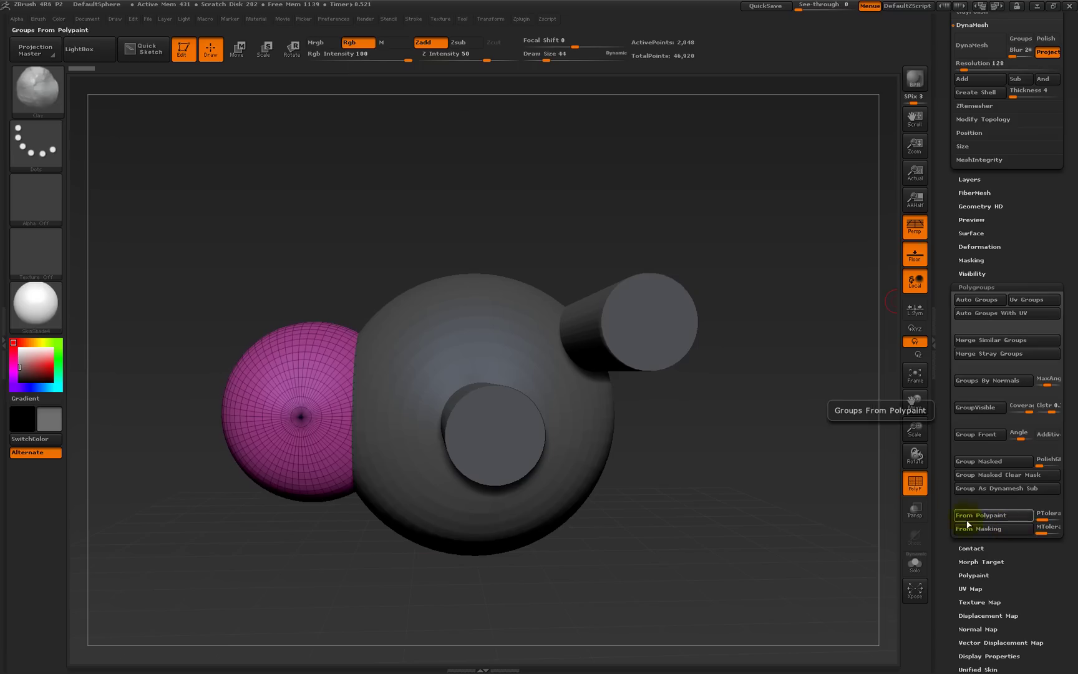
click(1011, 489)
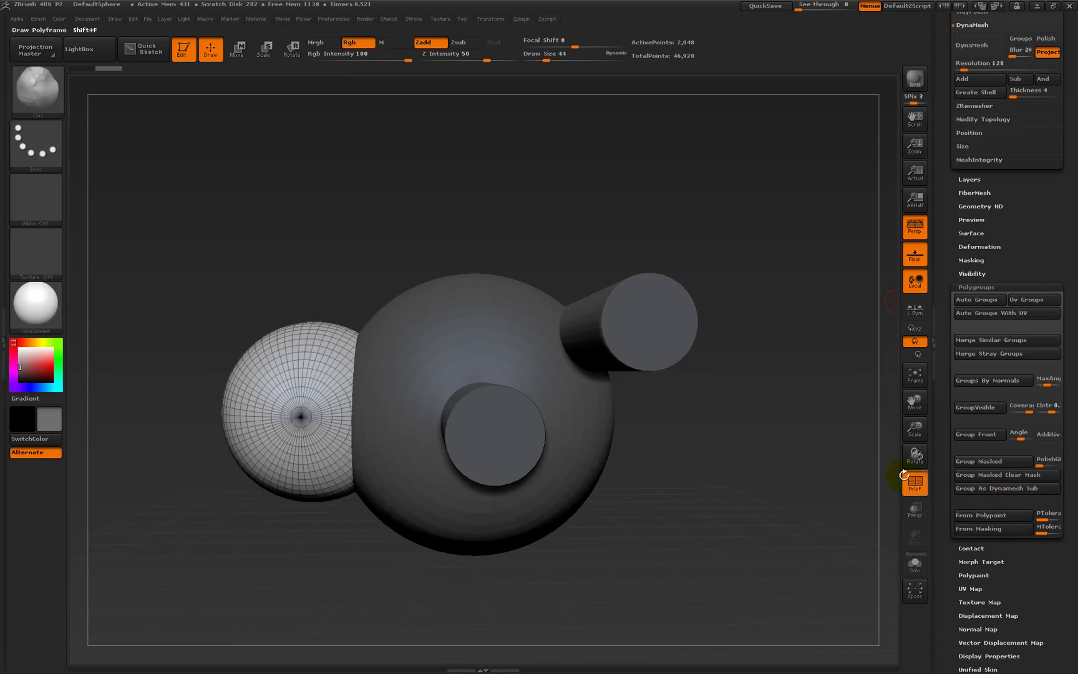
drag(950, 223, 939, 368)
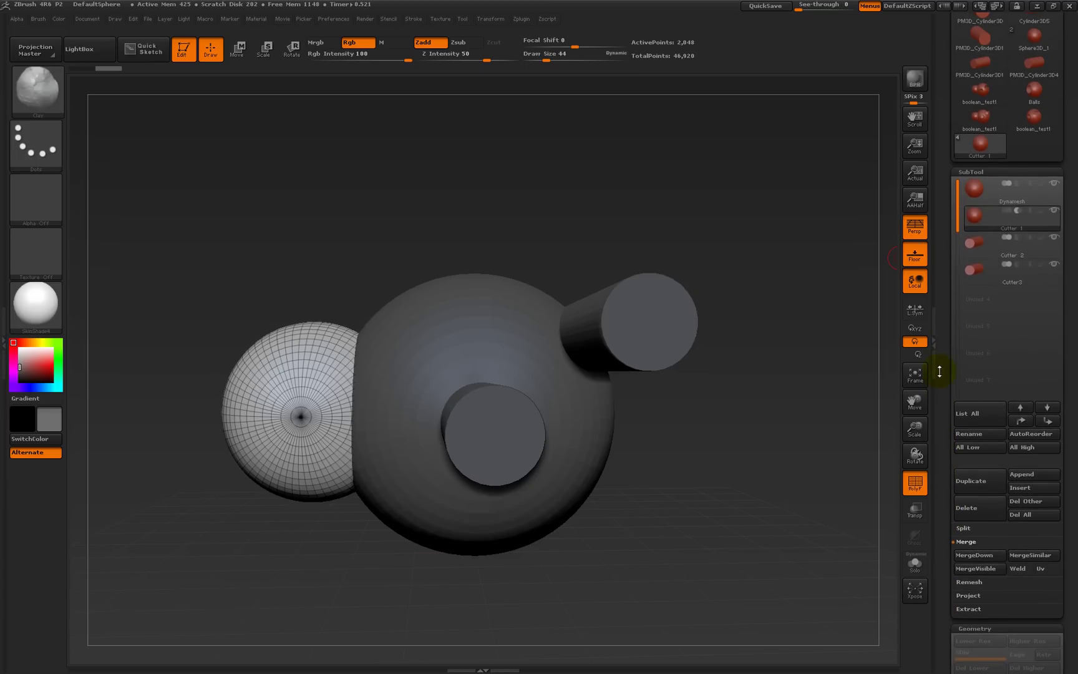
Step: Merge Cutter 1 down into the Dynamesh sphere and re-DynaMesh to carve a spherical hollow
click(1008, 197)
mouse_move(953, 367)
mouse_down()
mouse_move(946, 270)
mouse_move(943, 375)
mouse_up()
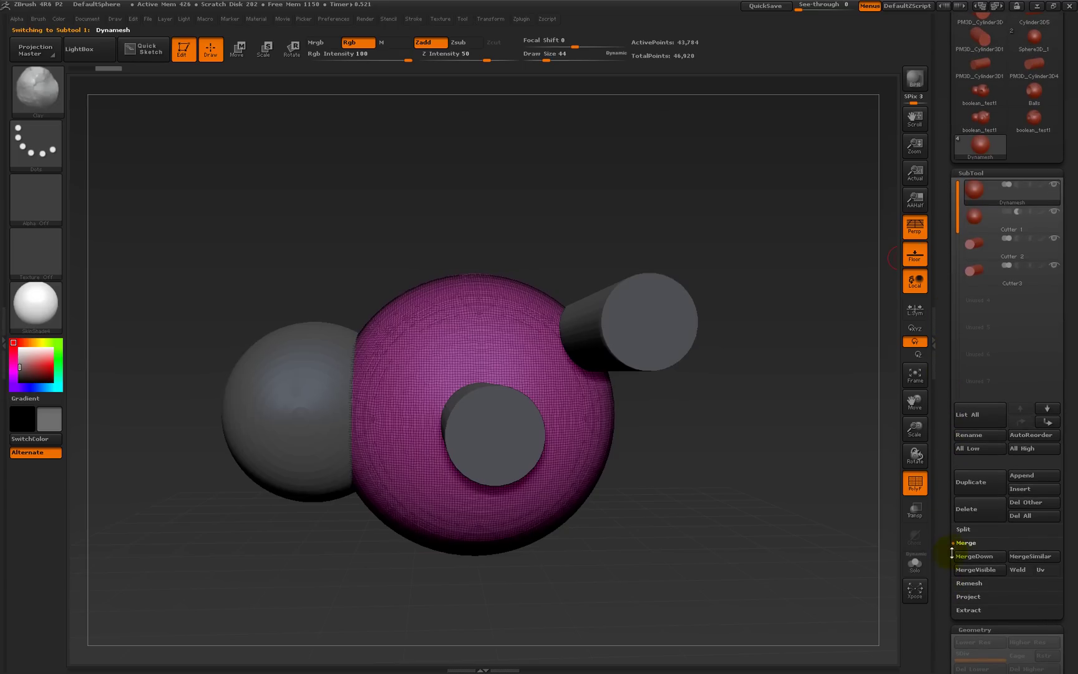
click(978, 557)
click(865, 582)
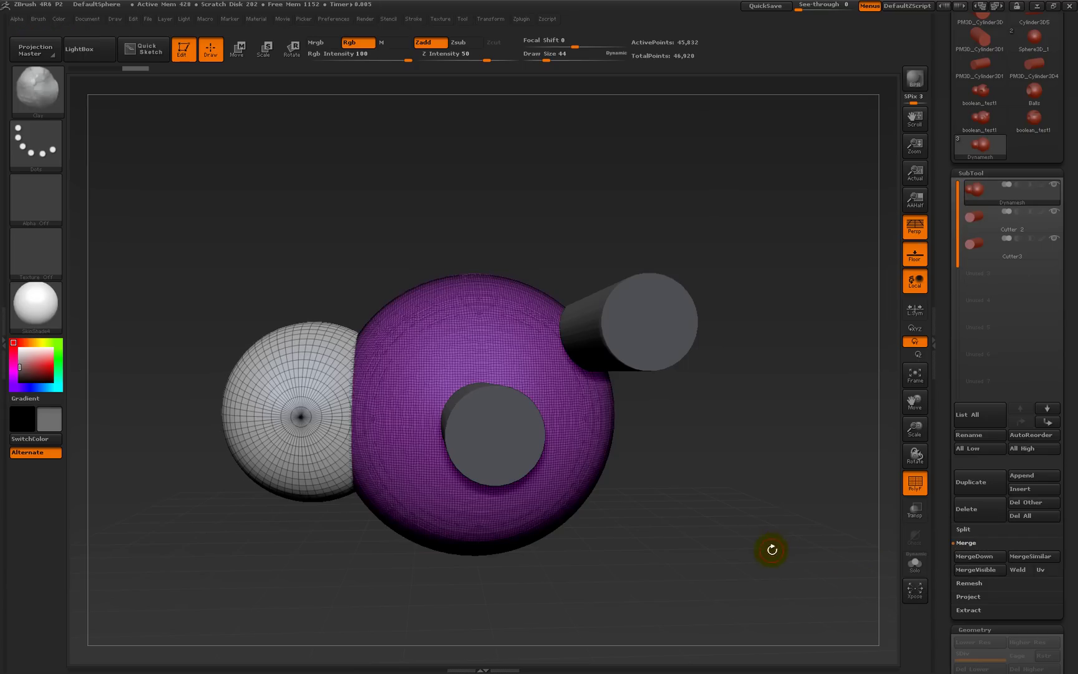
mouse_move(747, 356)
ctrl+mouse_down()
mouse_move(766, 457)
mouse_move(797, 503)
mouse_move(761, 498)
mouse_move(727, 455)
mouse_move(753, 450)
mouse_move(720, 456)
ctrl+mouse_up()
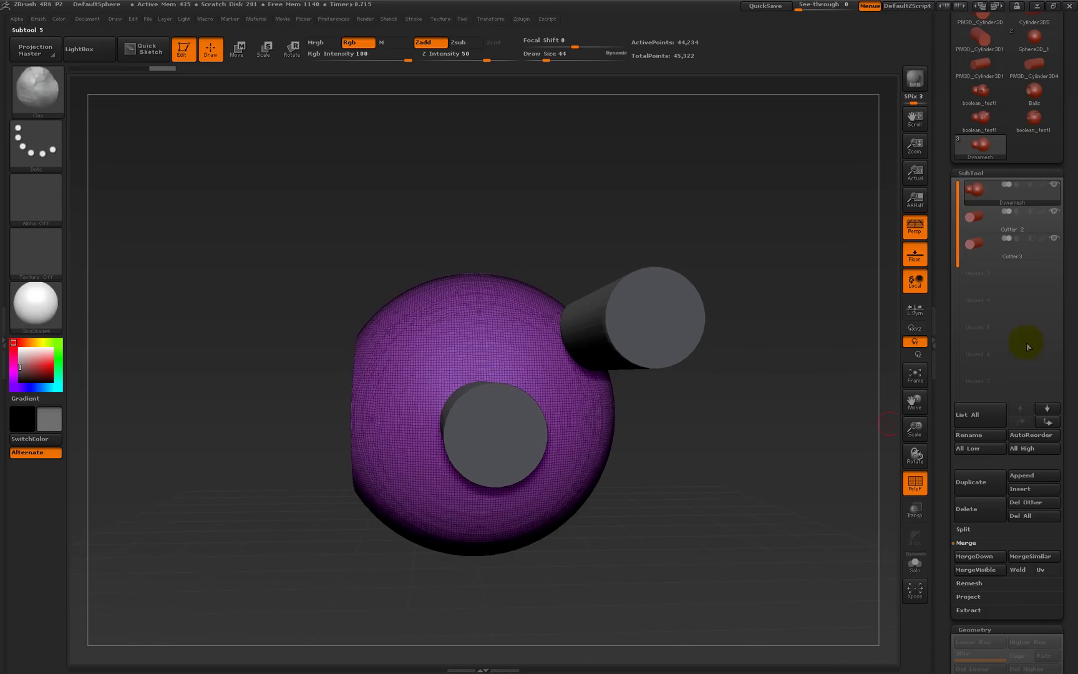
Step: Apply Group As Dynamesh Sub to the Cutter 2 cylinder, then reselect the Dynamesh subtool
click(1020, 226)
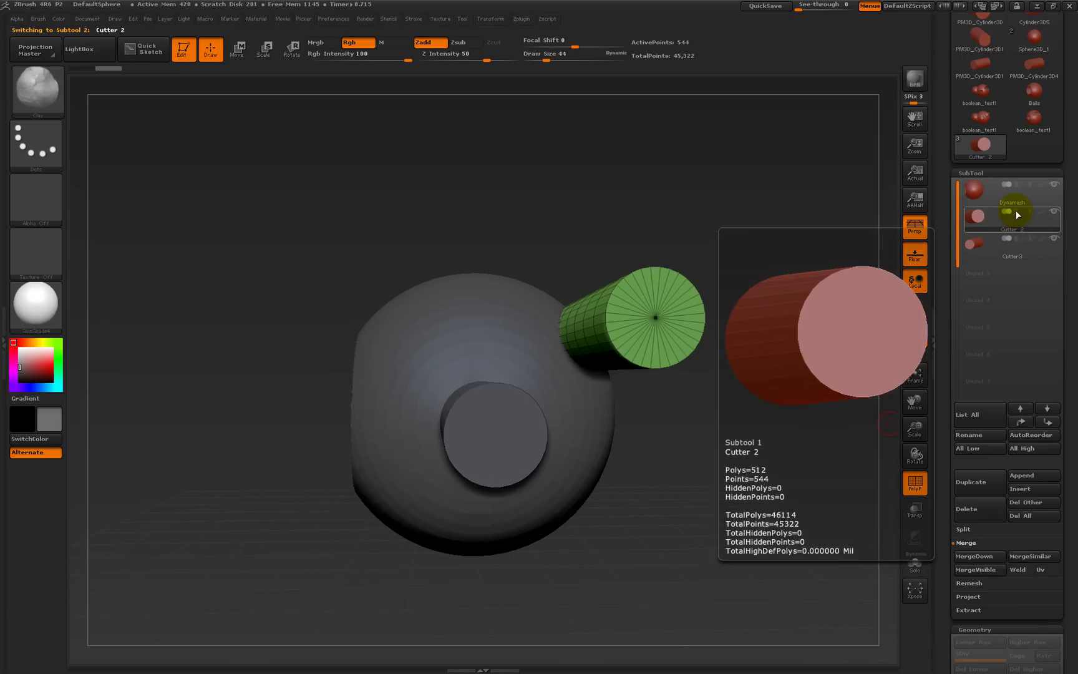
drag(943, 539, 941, 372)
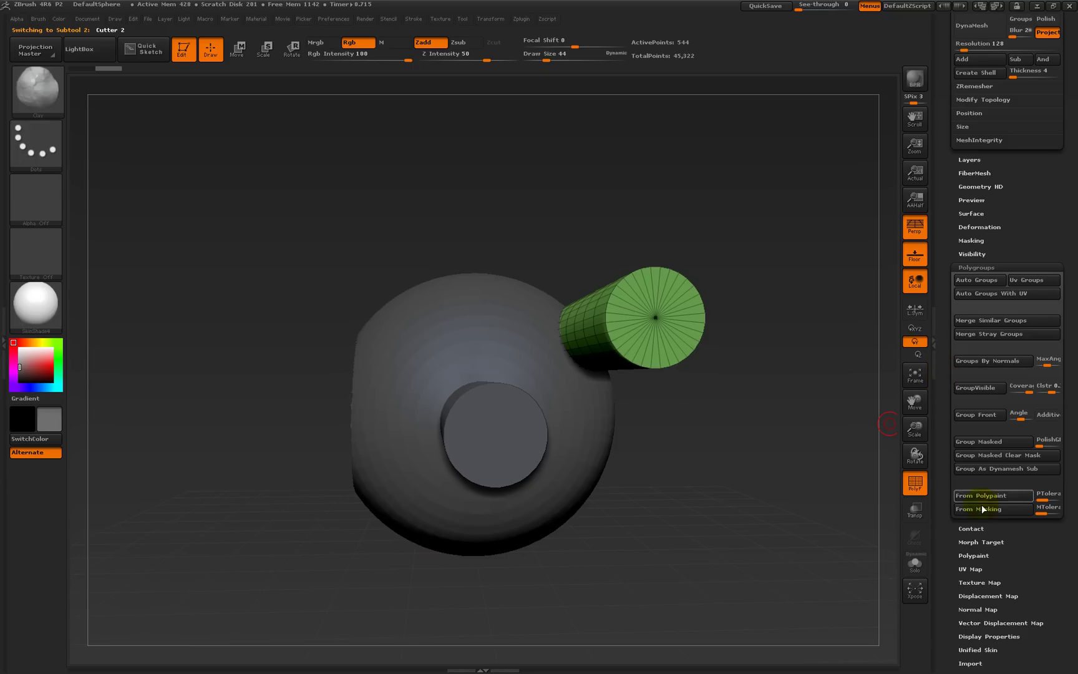
click(1008, 468)
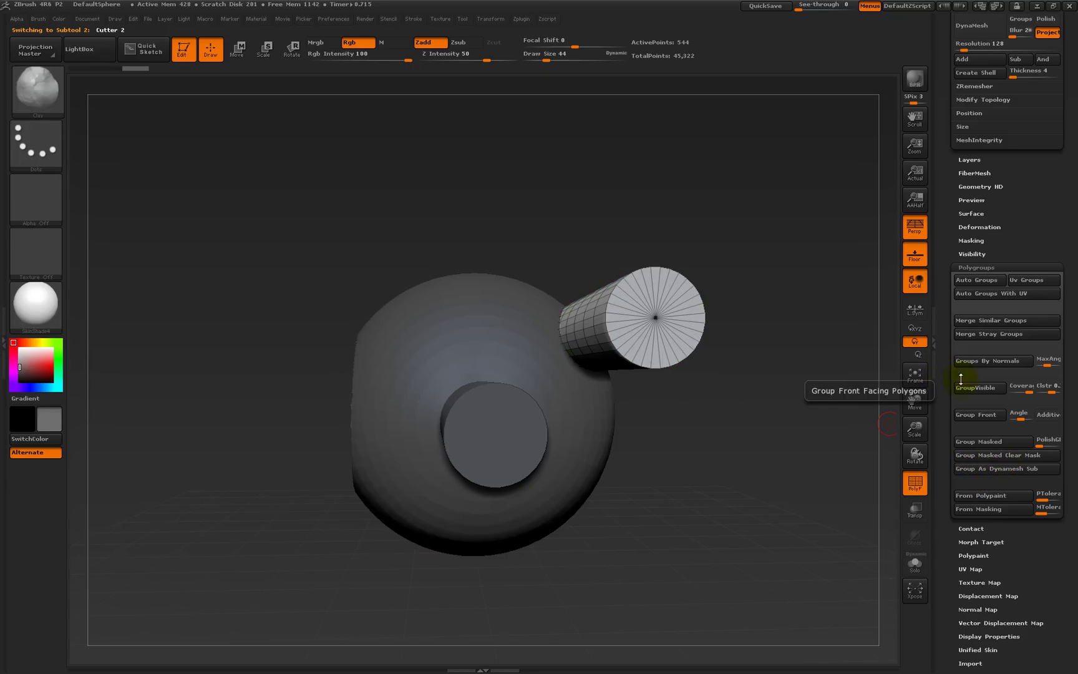
drag(953, 173, 946, 506)
click(1011, 285)
drag(940, 431, 945, 396)
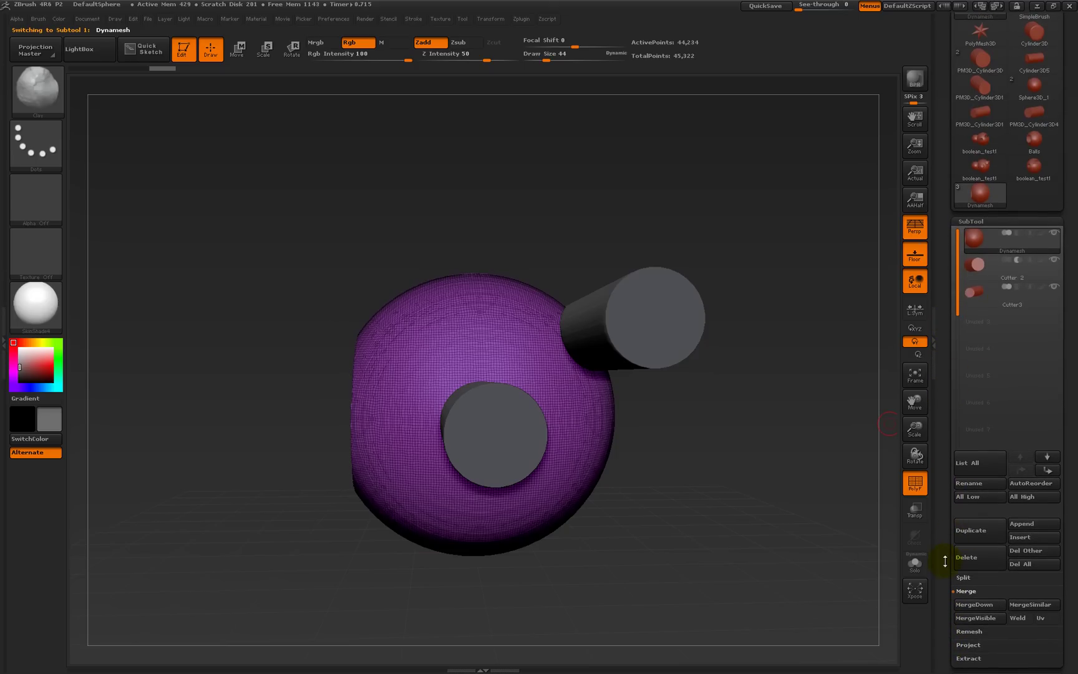
Step: Merge Cutter 2 down and re-DynaMesh, cutting a cylindrical notch in the upper right
click(969, 606)
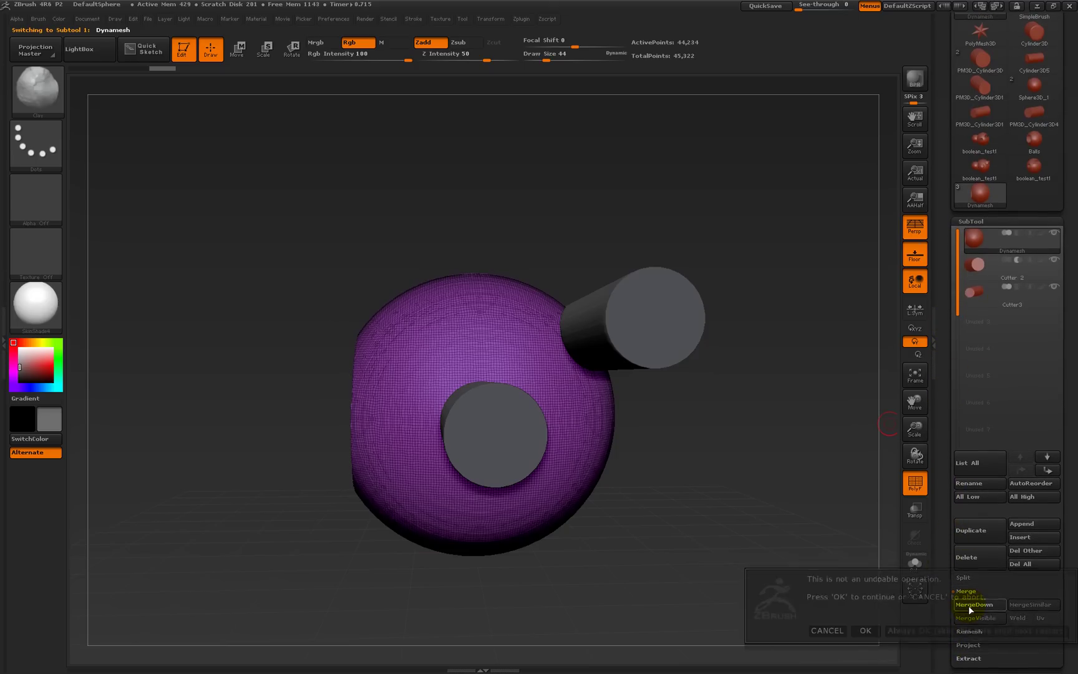
click(876, 635)
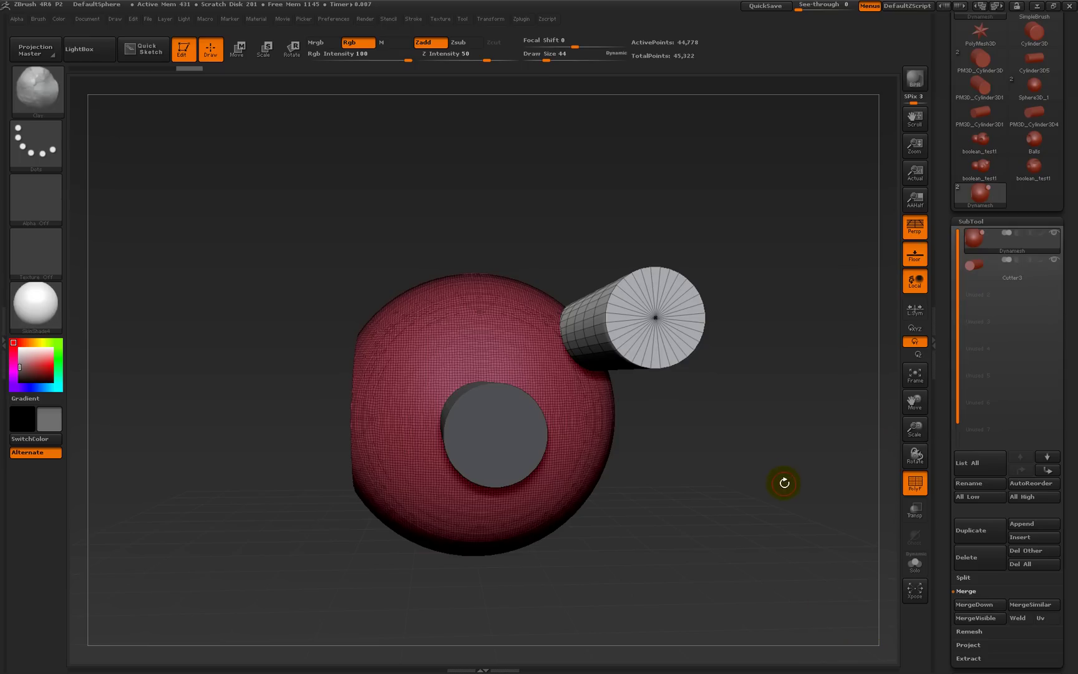
ctrl+drag(772, 383, 774, 493)
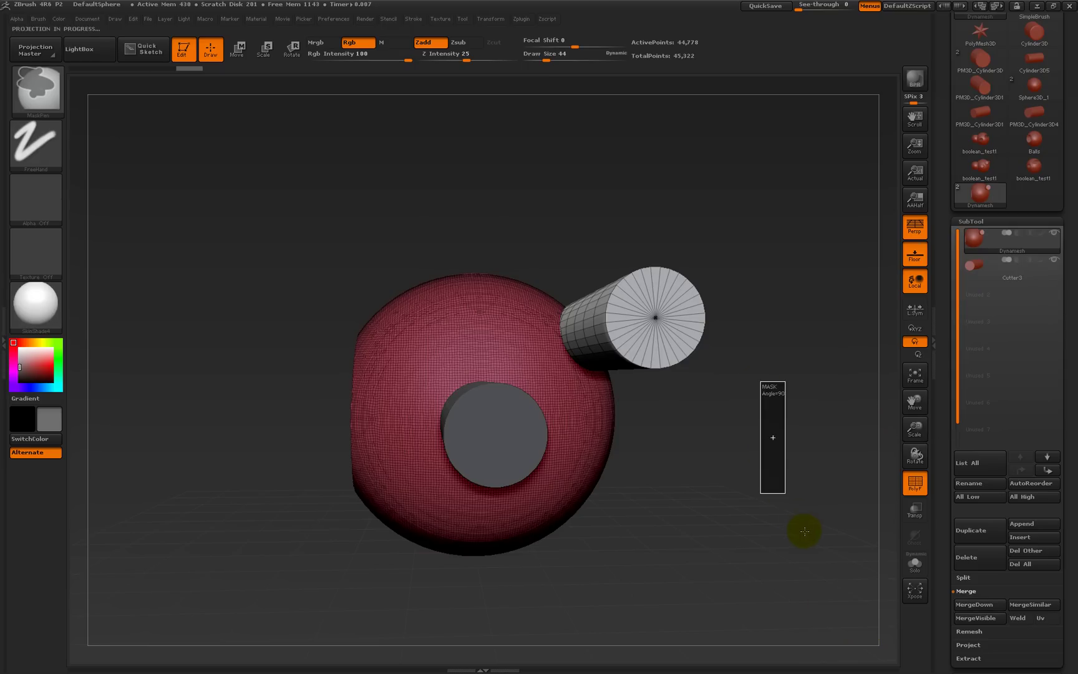
mouse_move(780, 390)
mouse_down()
mouse_move(747, 386)
mouse_move(826, 366)
mouse_move(767, 381)
mouse_up()
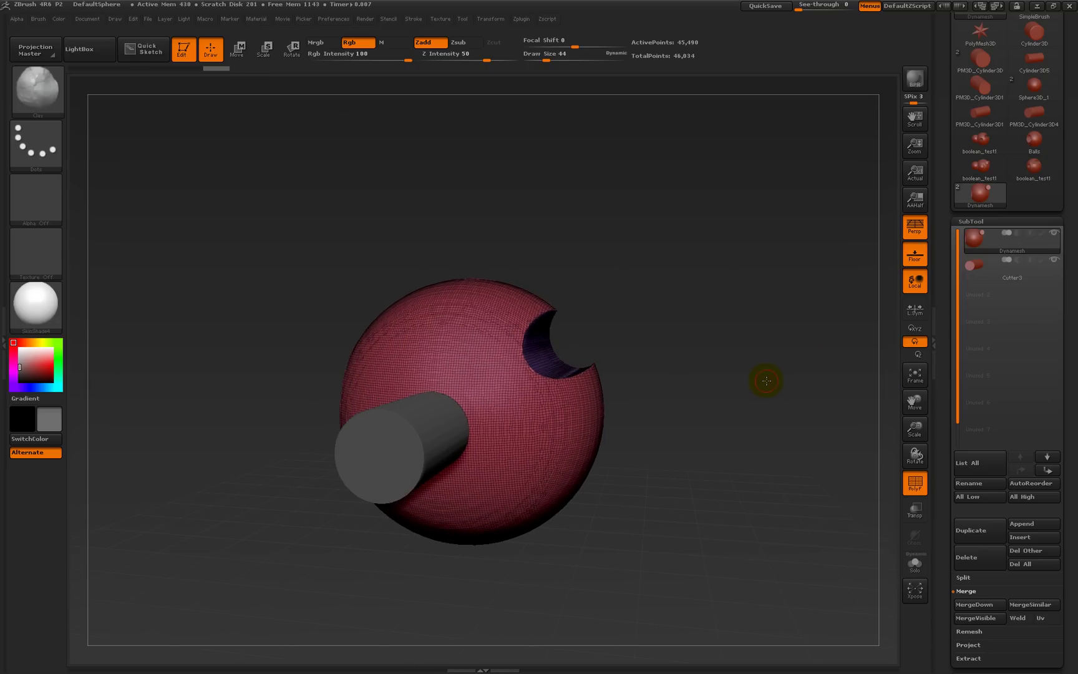
Step: Make Cutter3 the active subtool and bring the Geometry > DynaMesh settings into view
click(1003, 275)
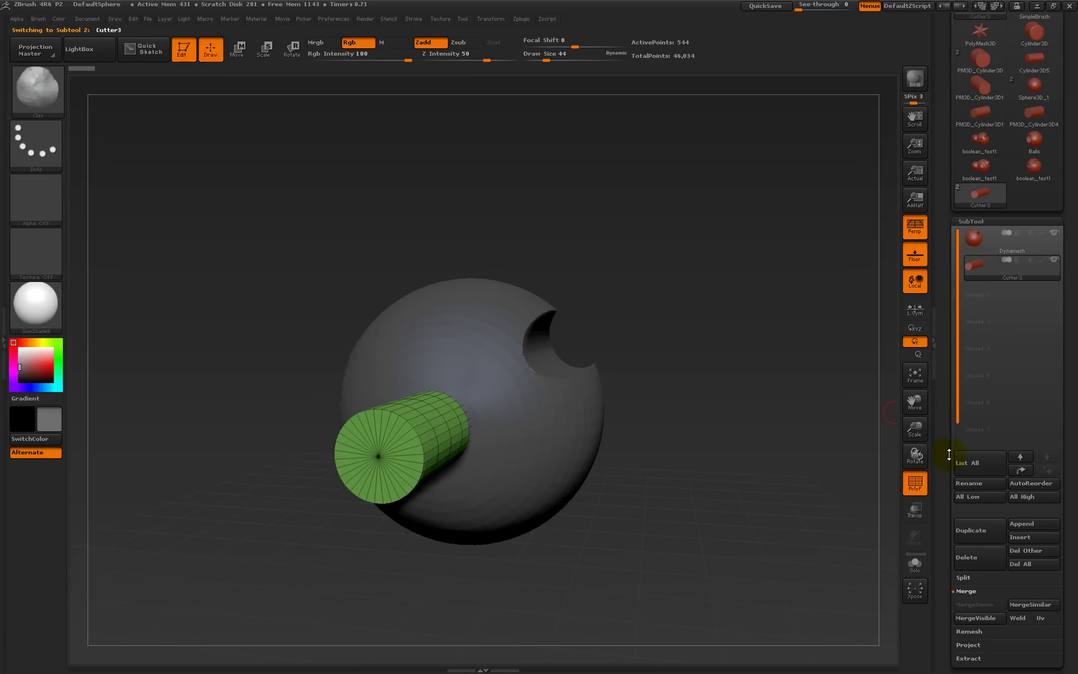
mouse_move(1021, 259)
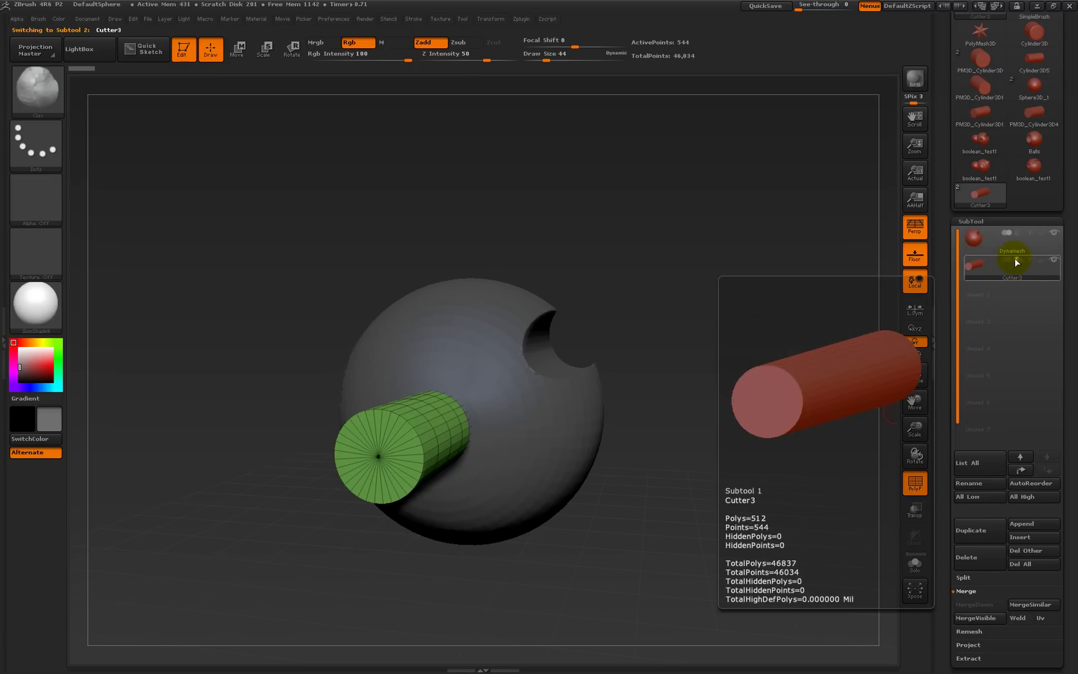
drag(945, 449, 939, 327)
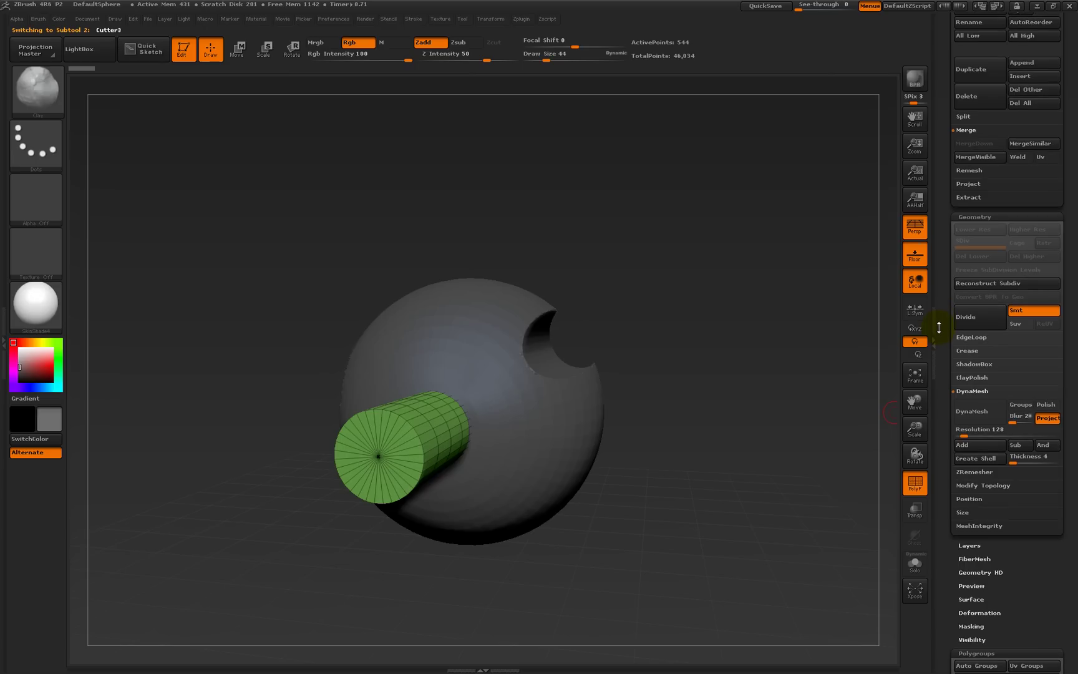
scroll(955, 349, down, 5)
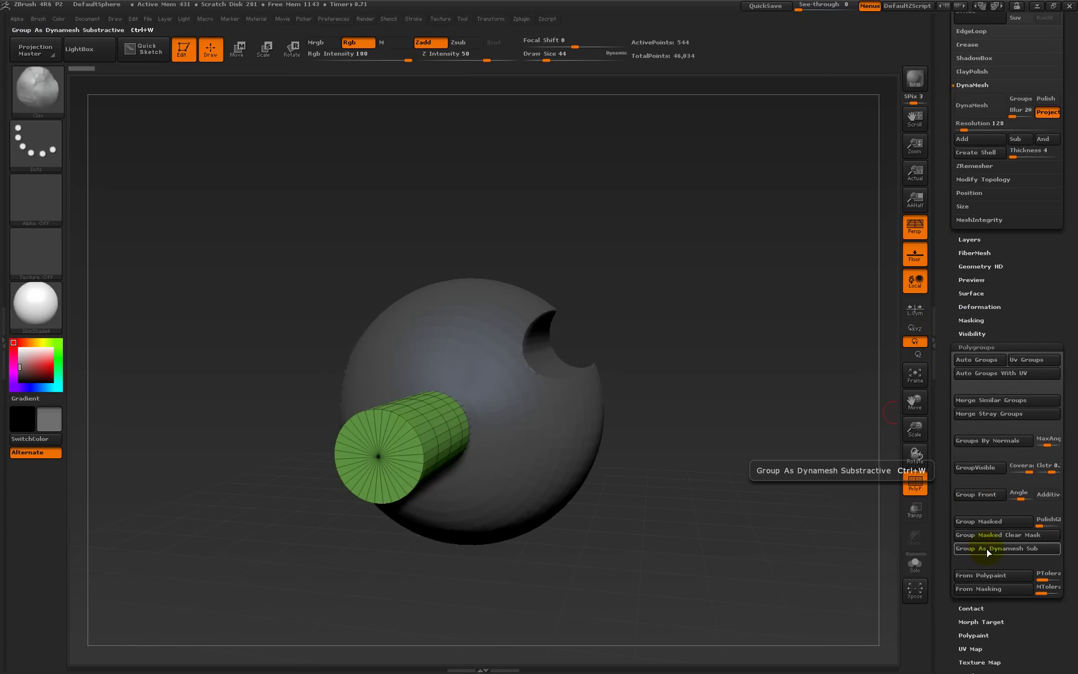
Step: Apply Group As Dynamesh Sub to the Cutter3 cylinder, turning it from green to white
click(987, 549)
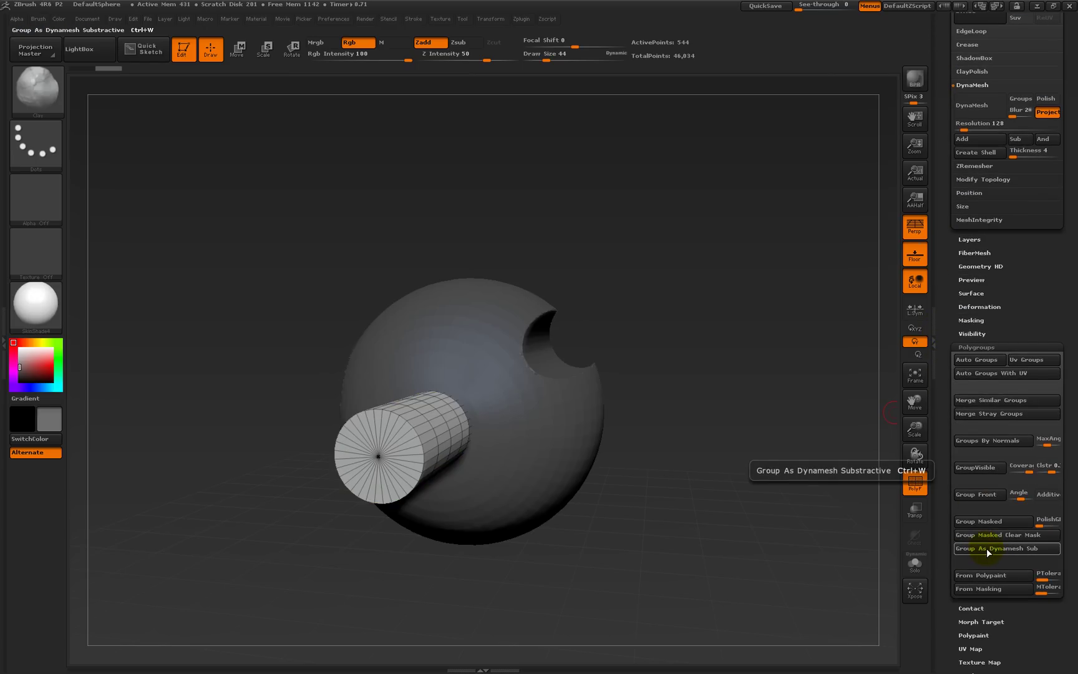
drag(949, 127, 932, 170)
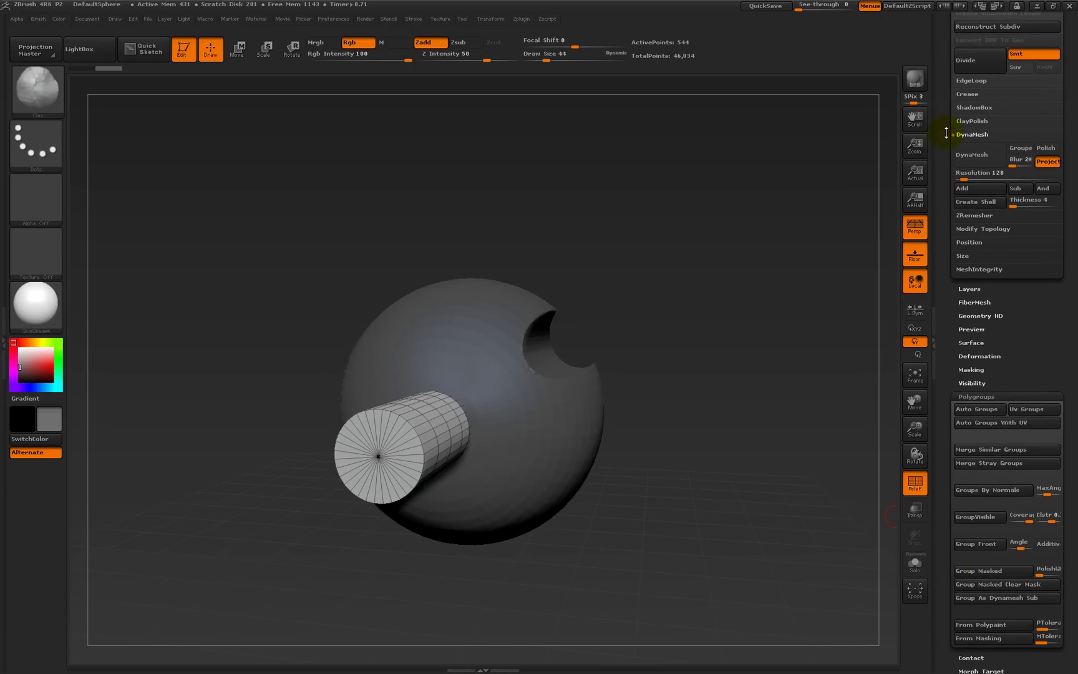
scroll(946, 132, up, 10)
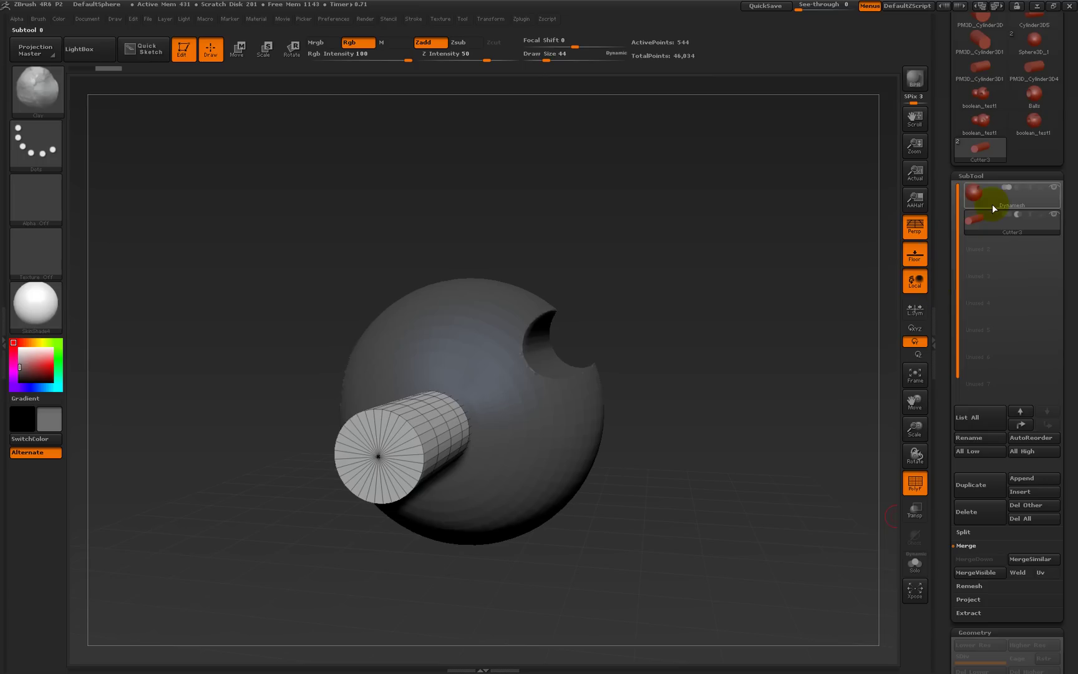
Step: Select the Dynamesh subtool and merge Cutter3 down into it, leaving a single subtool
click(995, 206)
scroll(947, 362, down, 6)
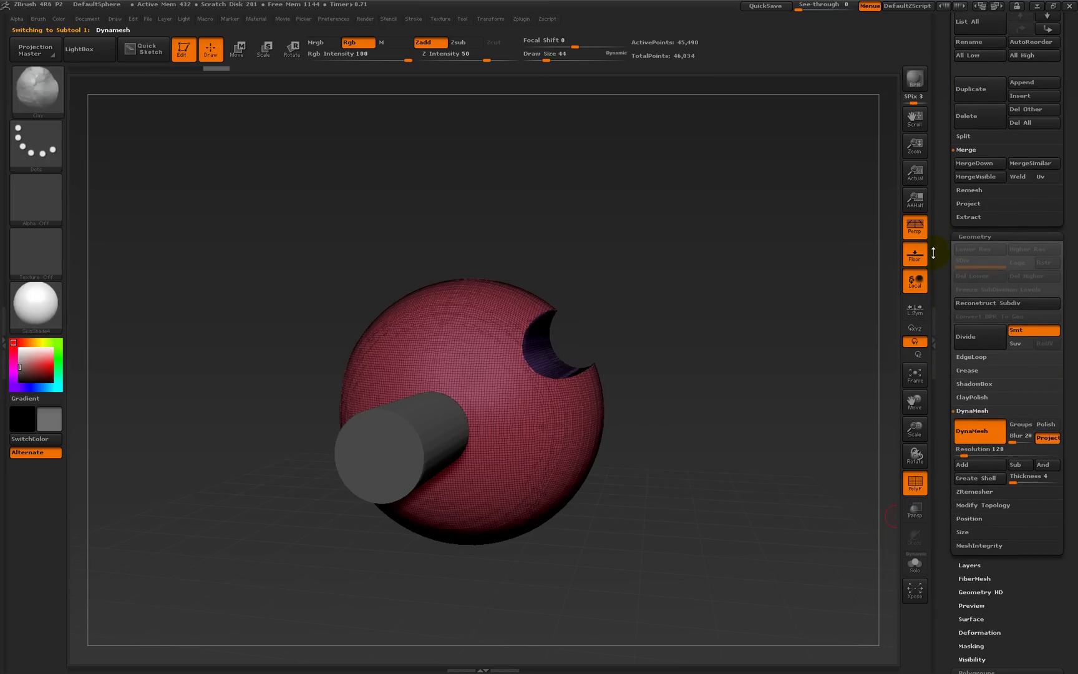
scroll(933, 253, up, 6)
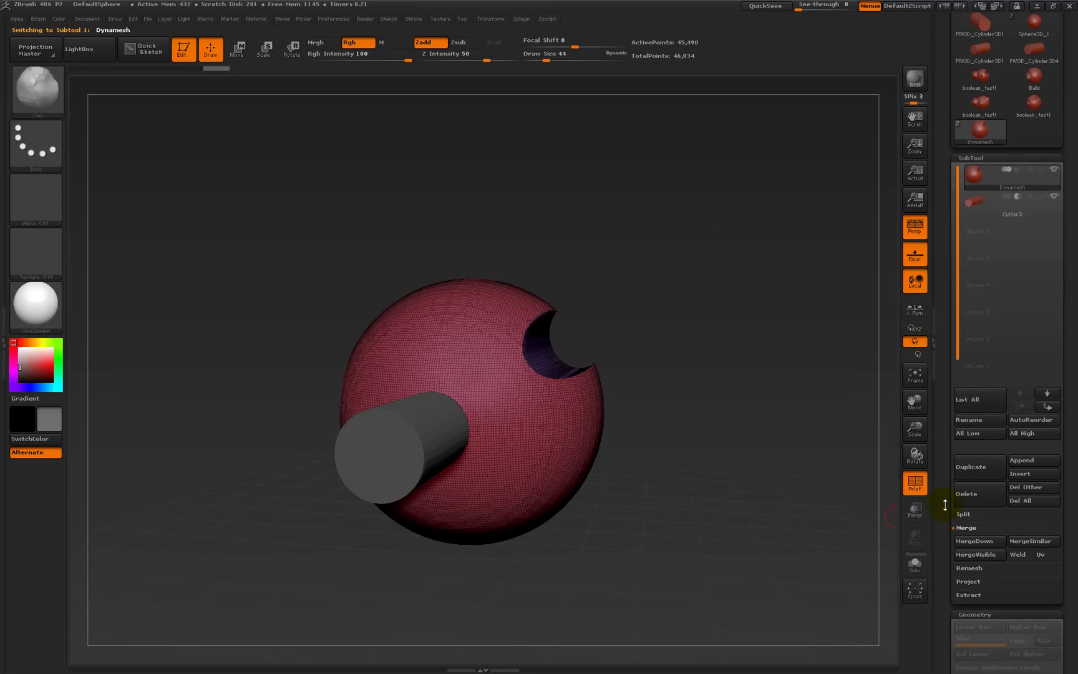
click(975, 542)
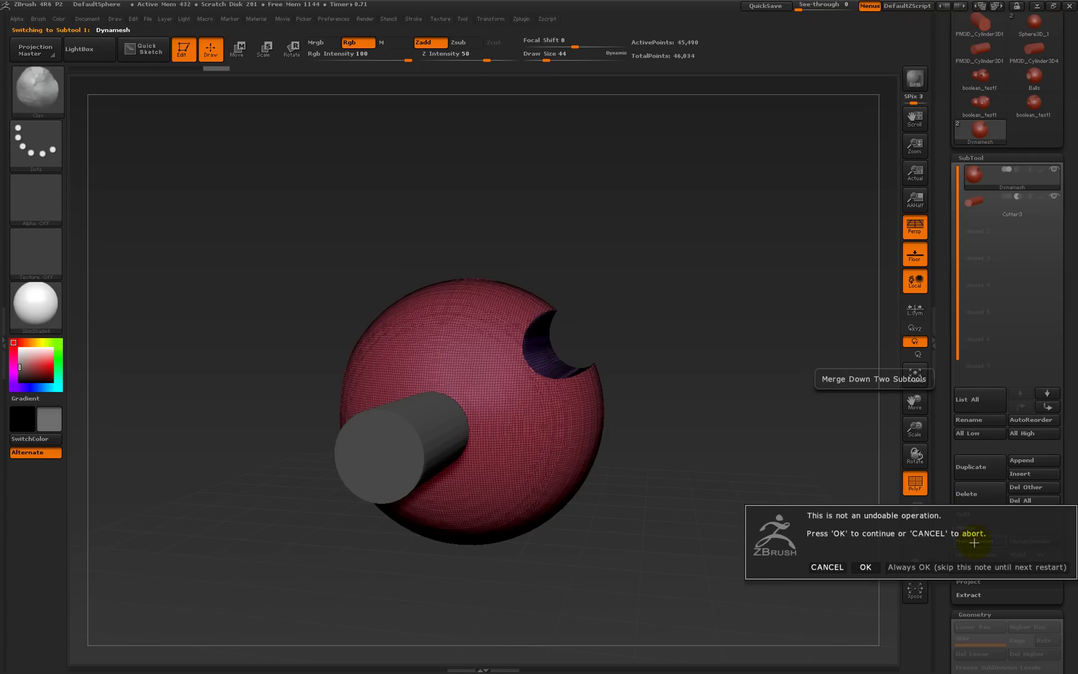
click(865, 568)
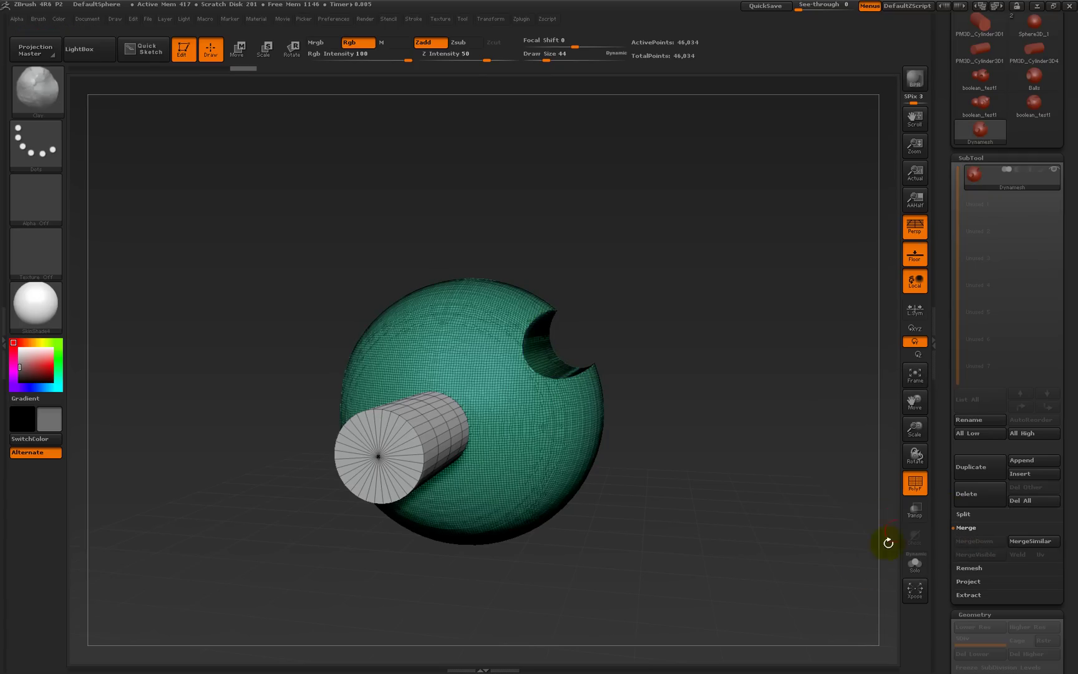
Step: Re-DynaMesh to carve the round through-hole at 55,034 points, then turn DynaMesh off
ctrl+drag(713, 363, 761, 484)
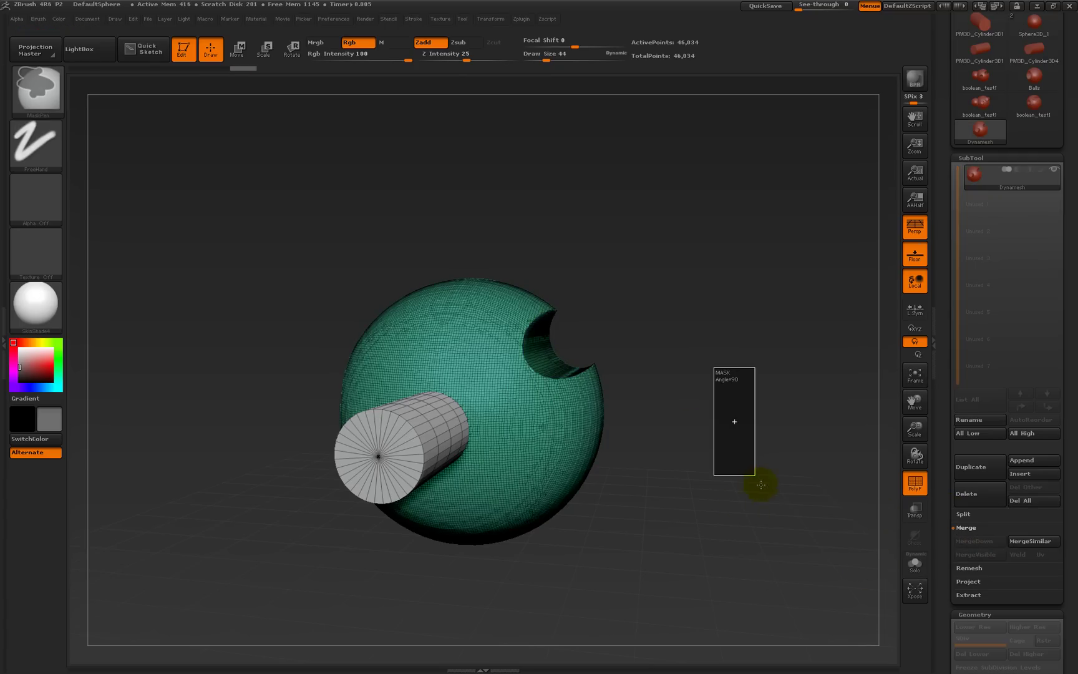
mouse_move(717, 423)
mouse_down()
mouse_move(741, 414)
mouse_move(729, 444)
mouse_move(700, 427)
mouse_move(699, 407)
mouse_move(725, 421)
mouse_move(739, 414)
mouse_move(737, 429)
mouse_move(748, 420)
mouse_move(722, 404)
mouse_move(715, 435)
mouse_move(719, 427)
mouse_up()
drag(941, 542, 936, 422)
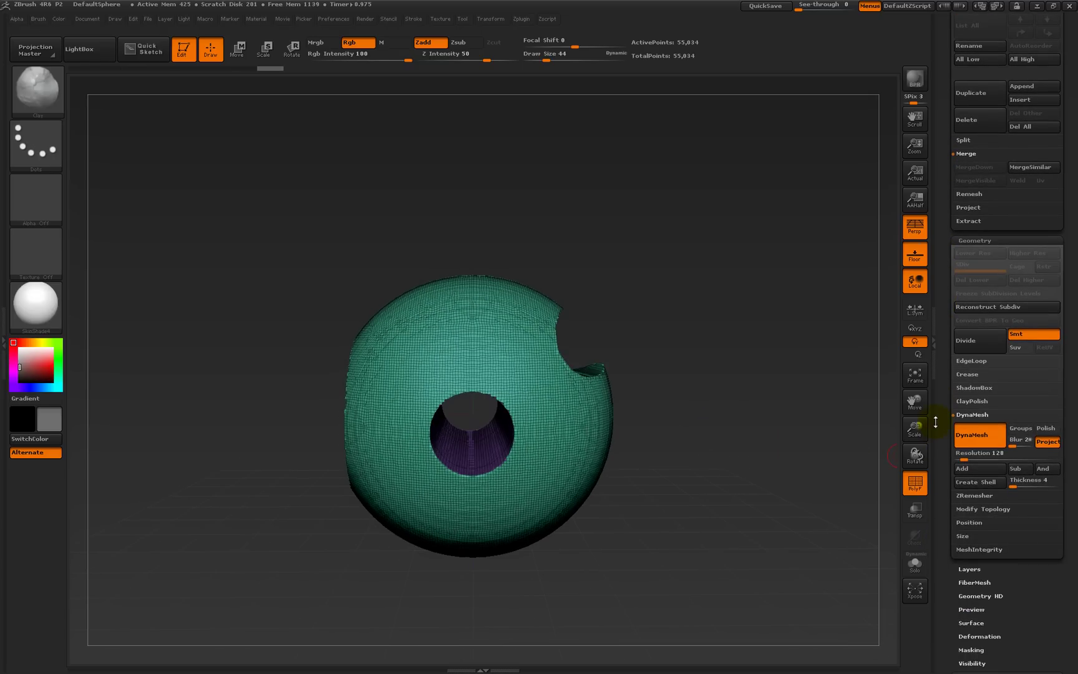
click(972, 442)
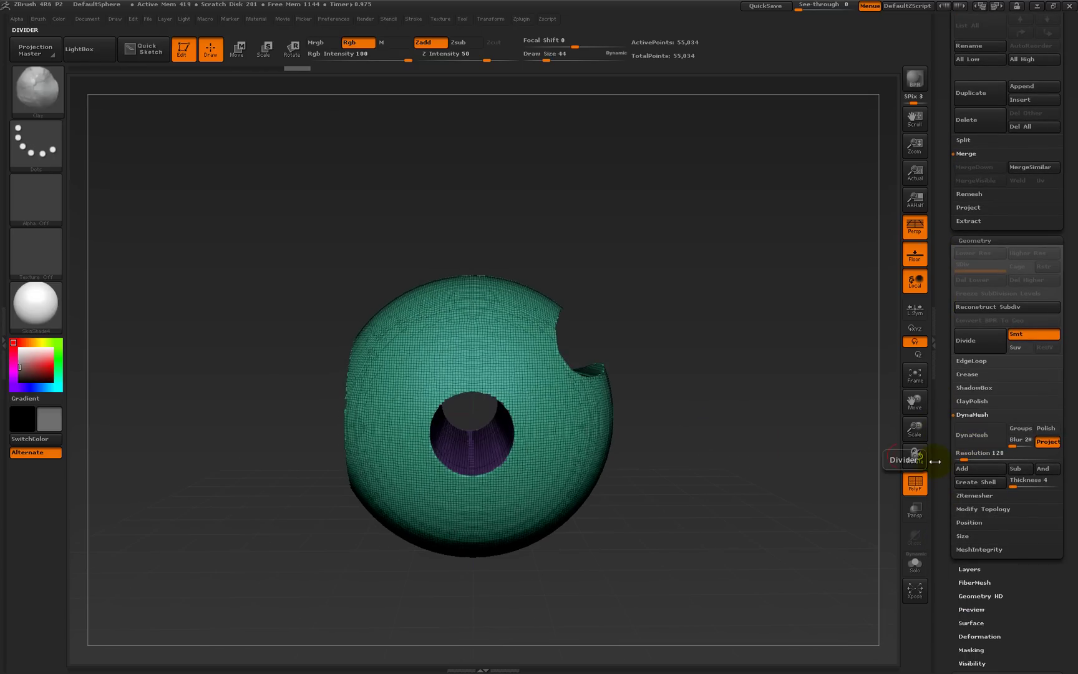
Step: Run ZRemesher with Target Polygons Count 0.8 to rebuild the sphere as low-poly quads
click(966, 497)
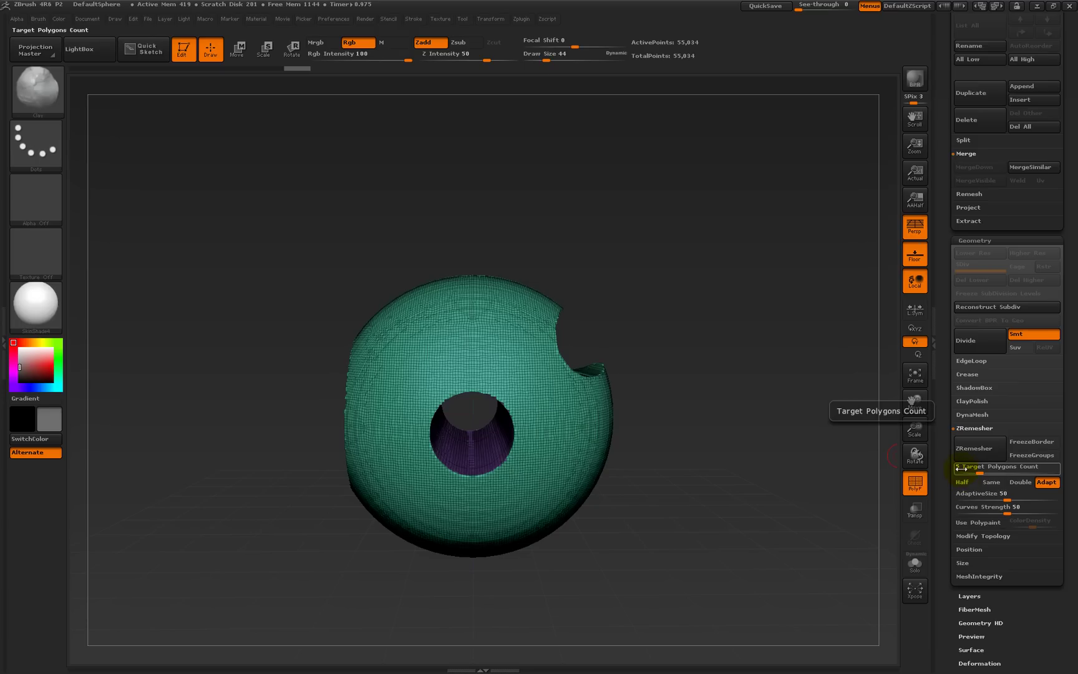
drag(1000, 472, 980, 473)
click(972, 449)
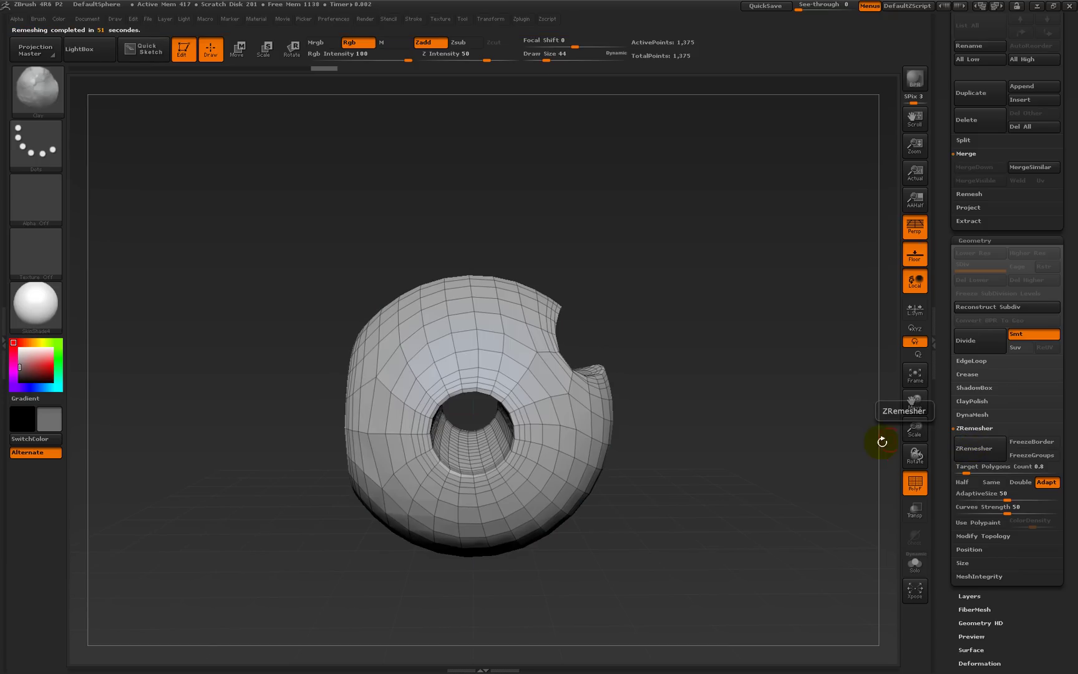
drag(713, 352, 919, 354)
drag(939, 175, 939, 308)
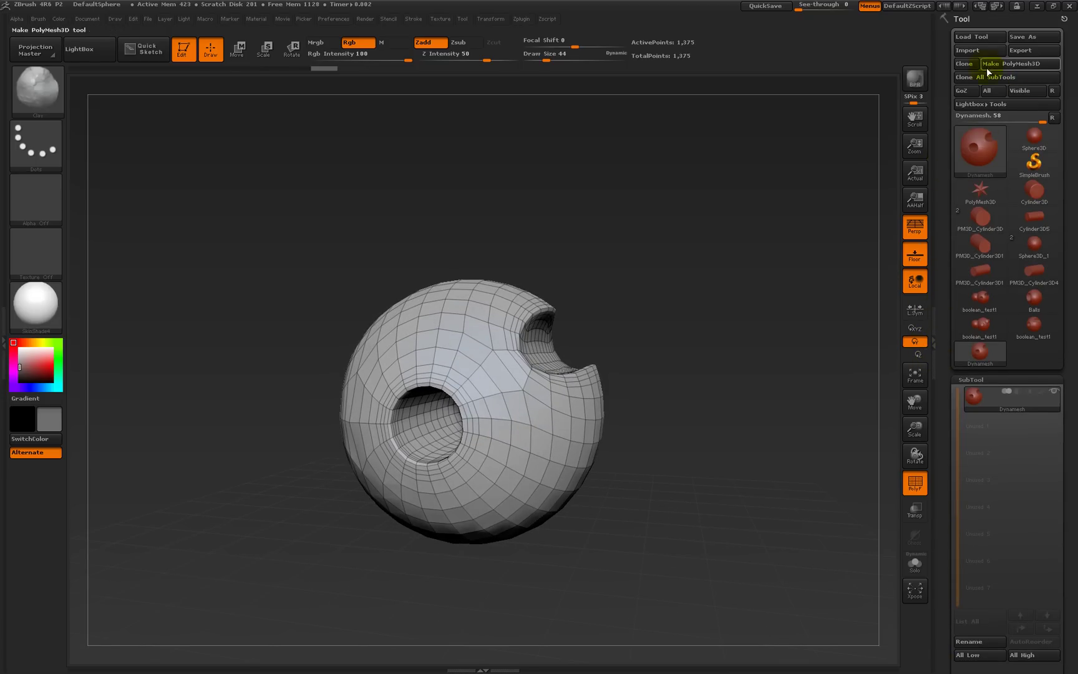
Step: Export the mesh as OBJ, appending '_ball_thingy' to the suggested file name
click(1034, 53)
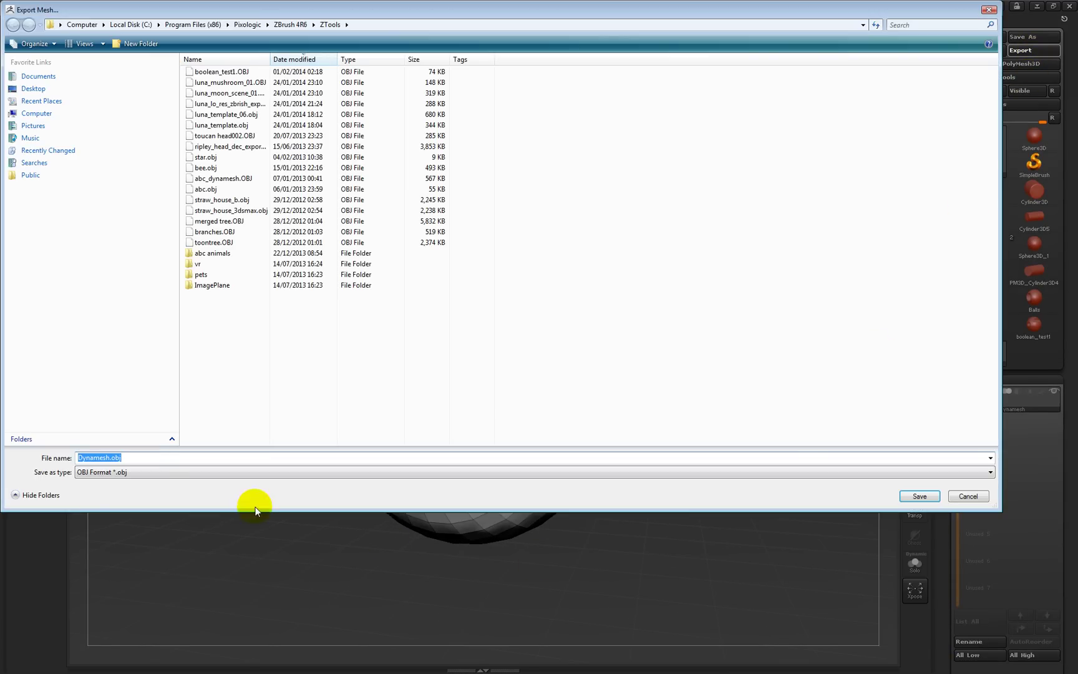
click(109, 458)
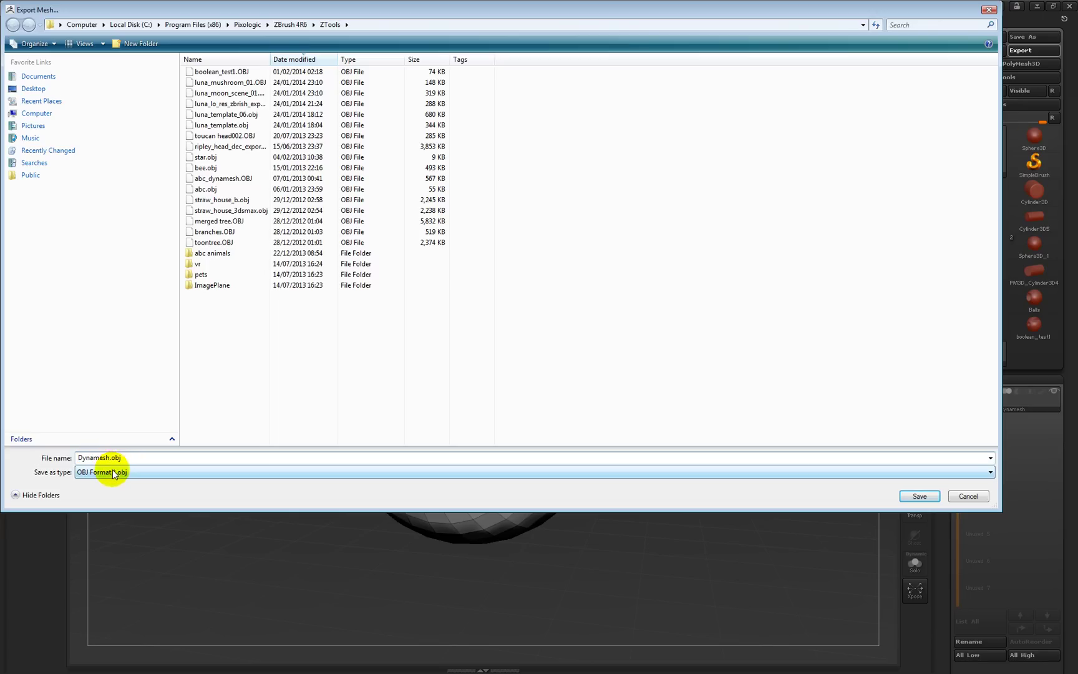
text(_ball_thingy)
key(Return)
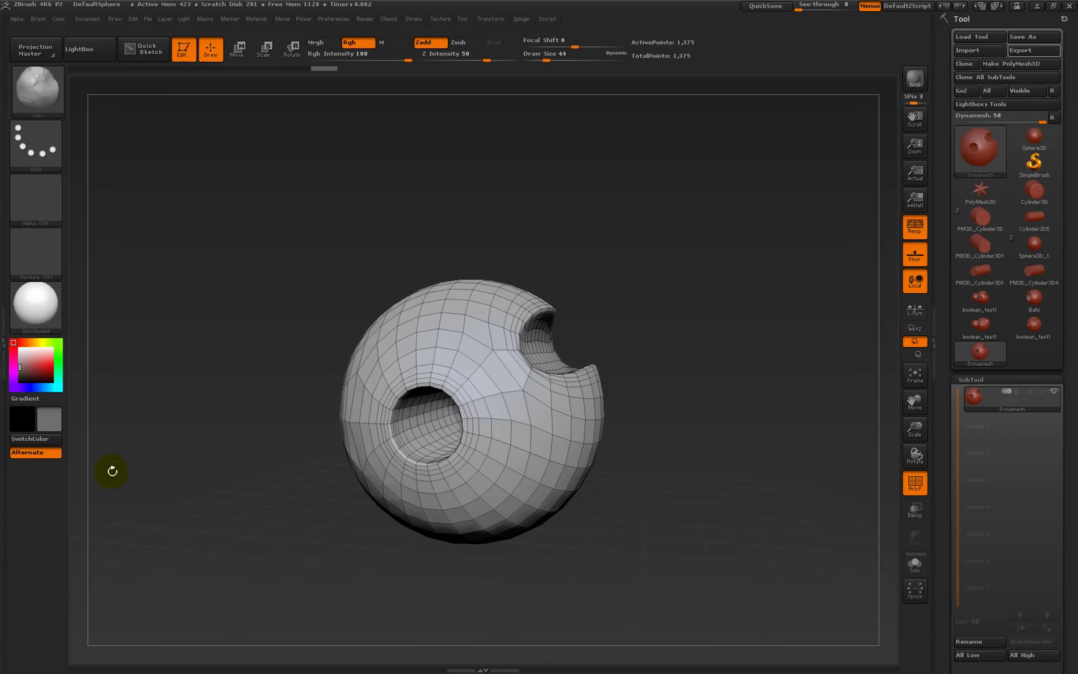
mouse_move(641, 273)
mouse_down()
mouse_move(672, 265)
mouse_move(679, 248)
mouse_move(671, 269)
mouse_move(691, 270)
mouse_move(628, 276)
mouse_up()
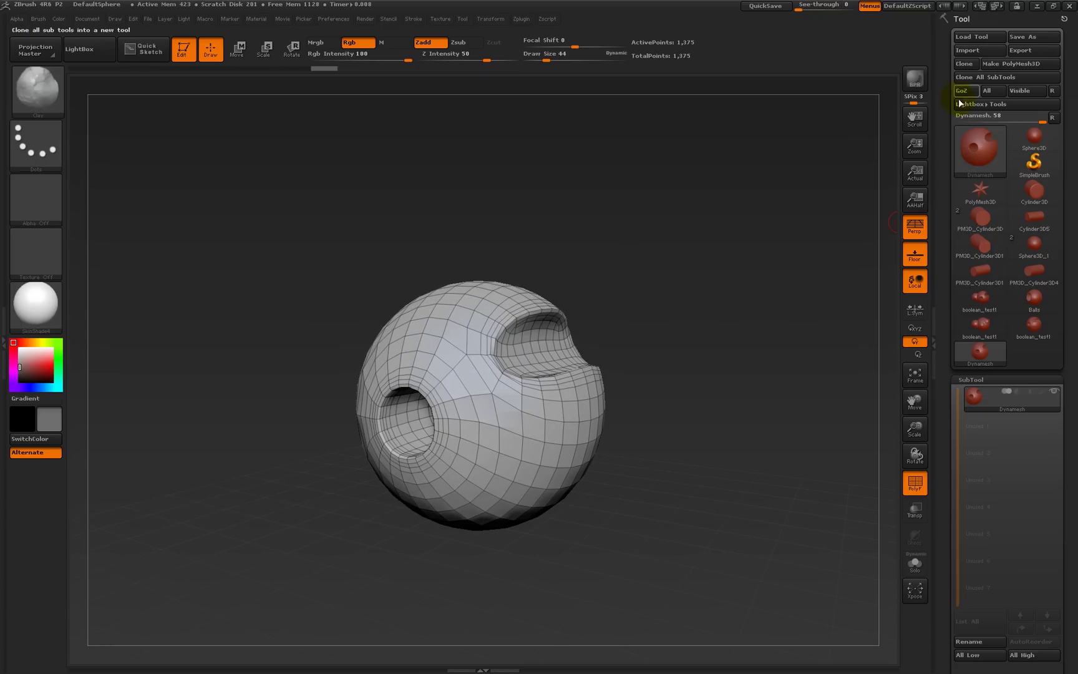
click(1038, 10)
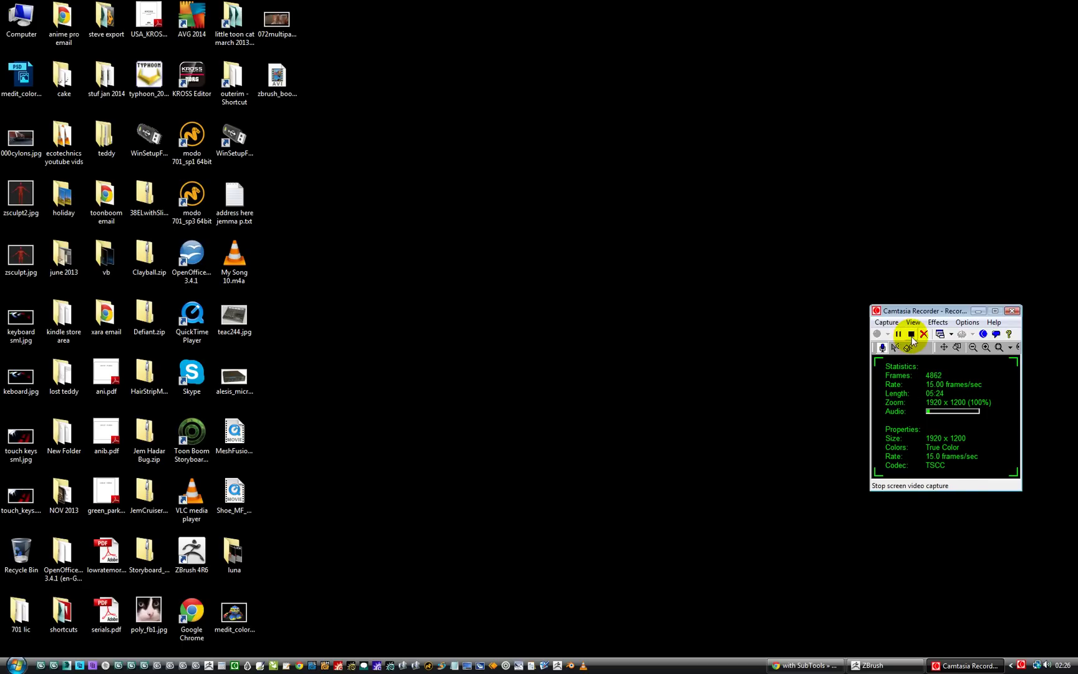
click(862, 665)
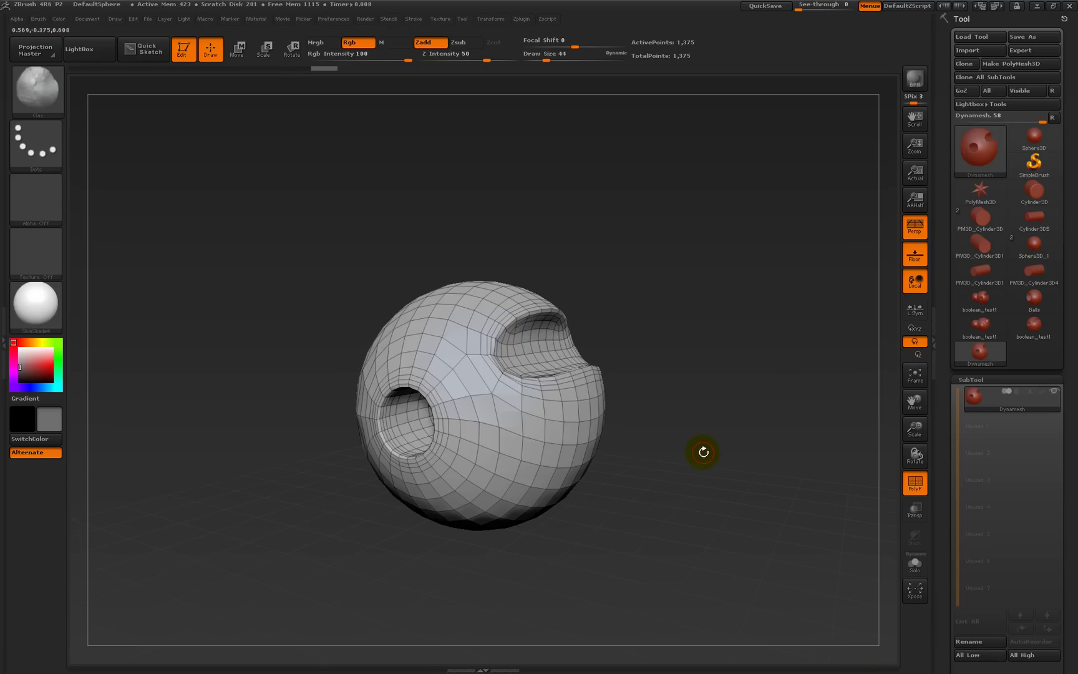
Step: Orbit the finished sphere to inspect the hole from two angles, then minimize ZBrush
drag(958, 565, 943, 384)
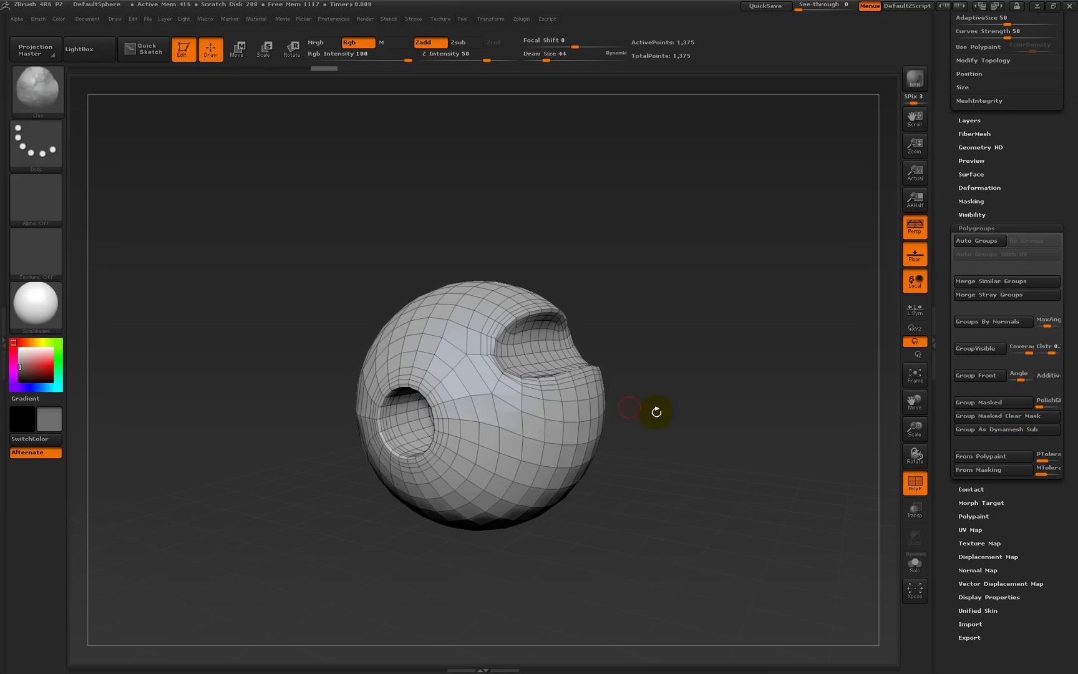
drag(488, 251, 541, 208)
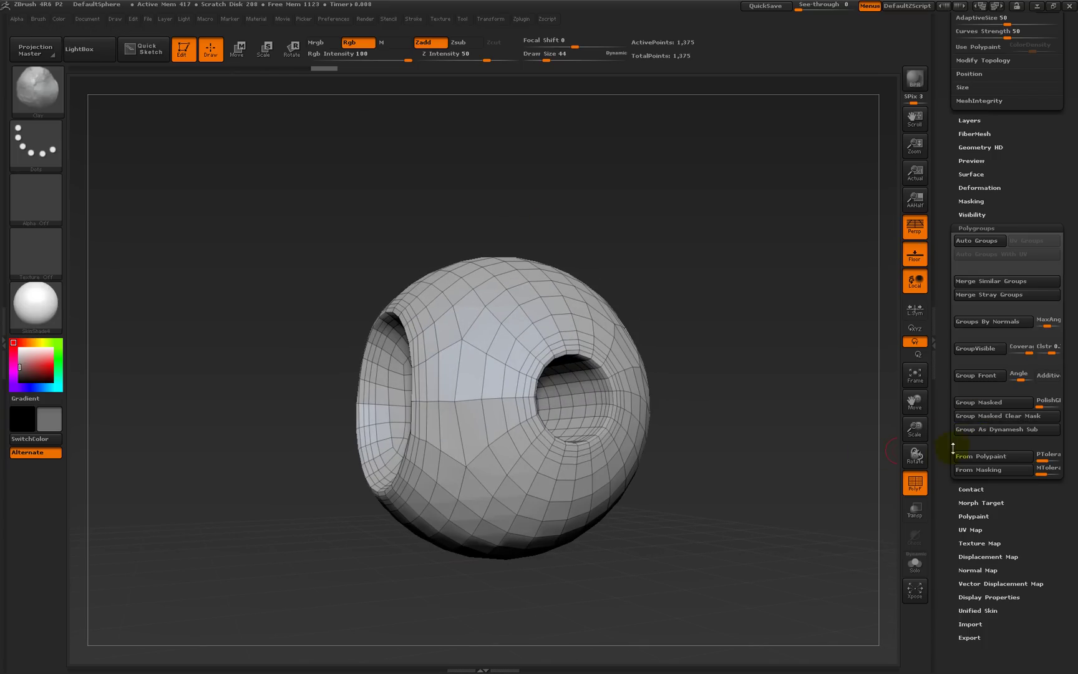
drag(830, 356, 744, 327)
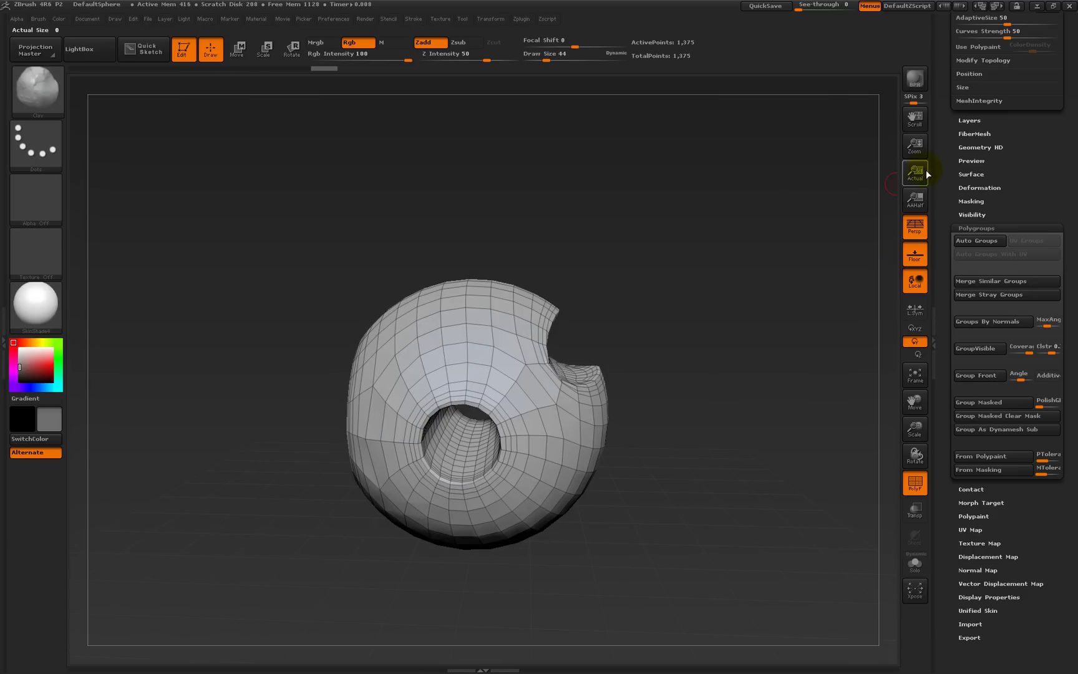
click(1037, 6)
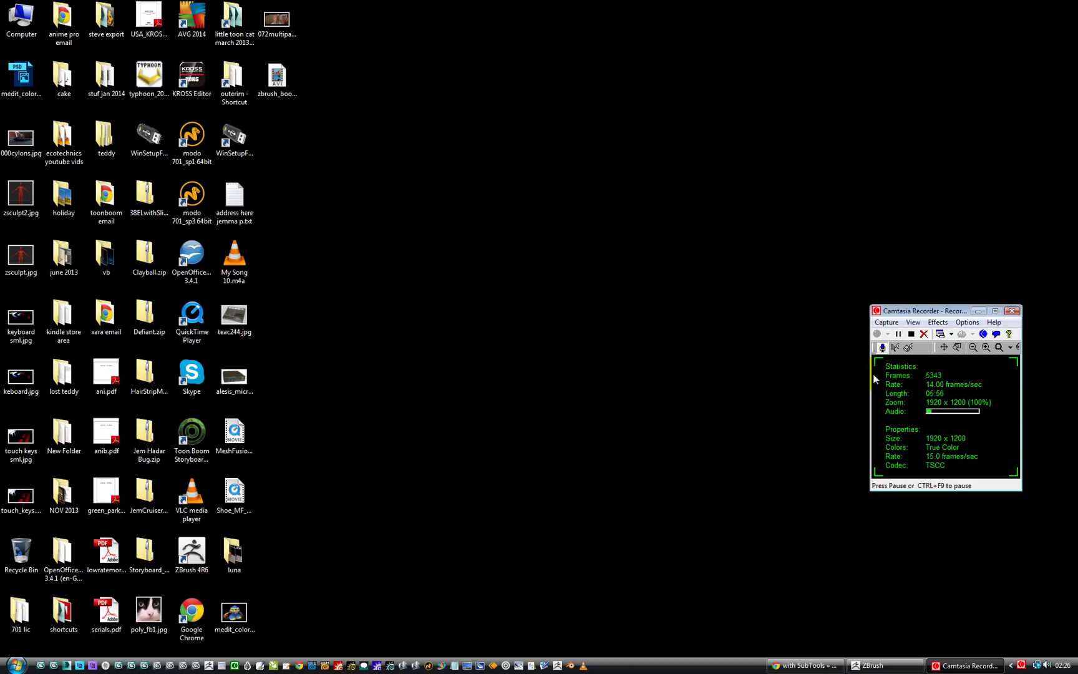